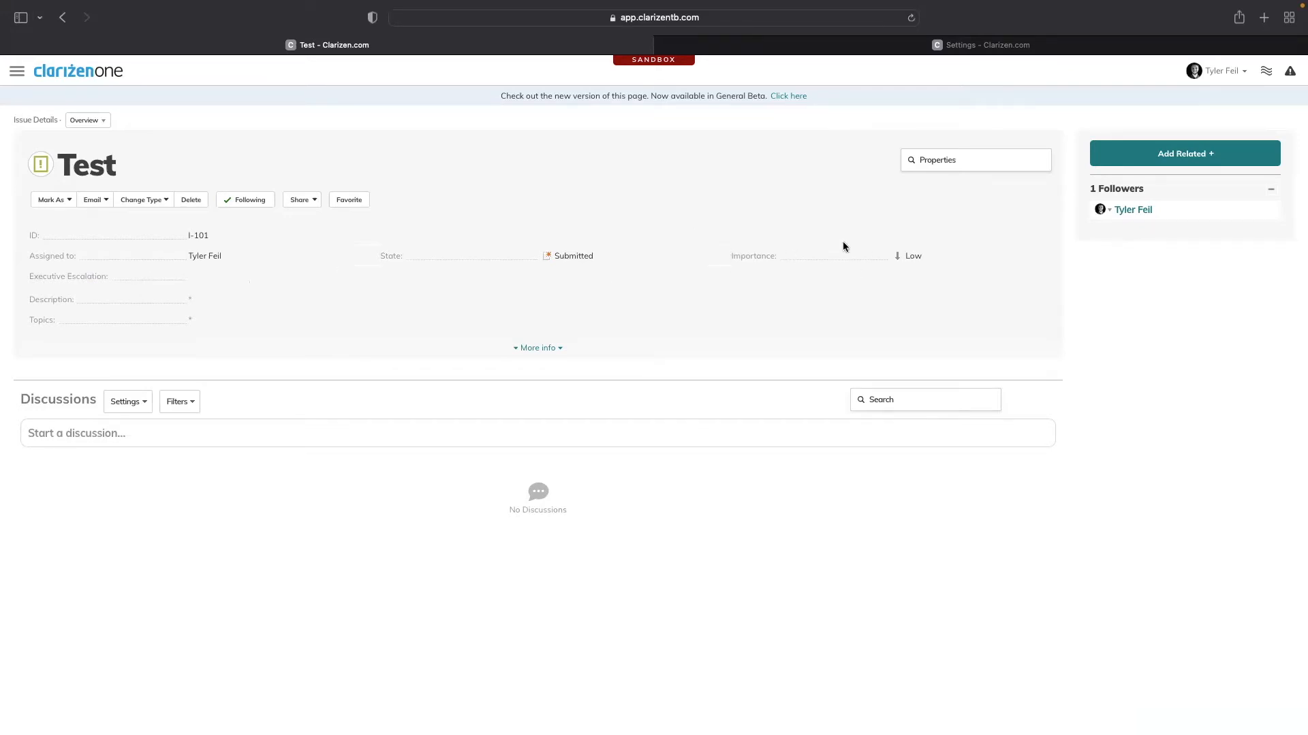
Set the importance of the Test issue to Critical.
{"action": "left_click", "coordinate": [932, 263]}
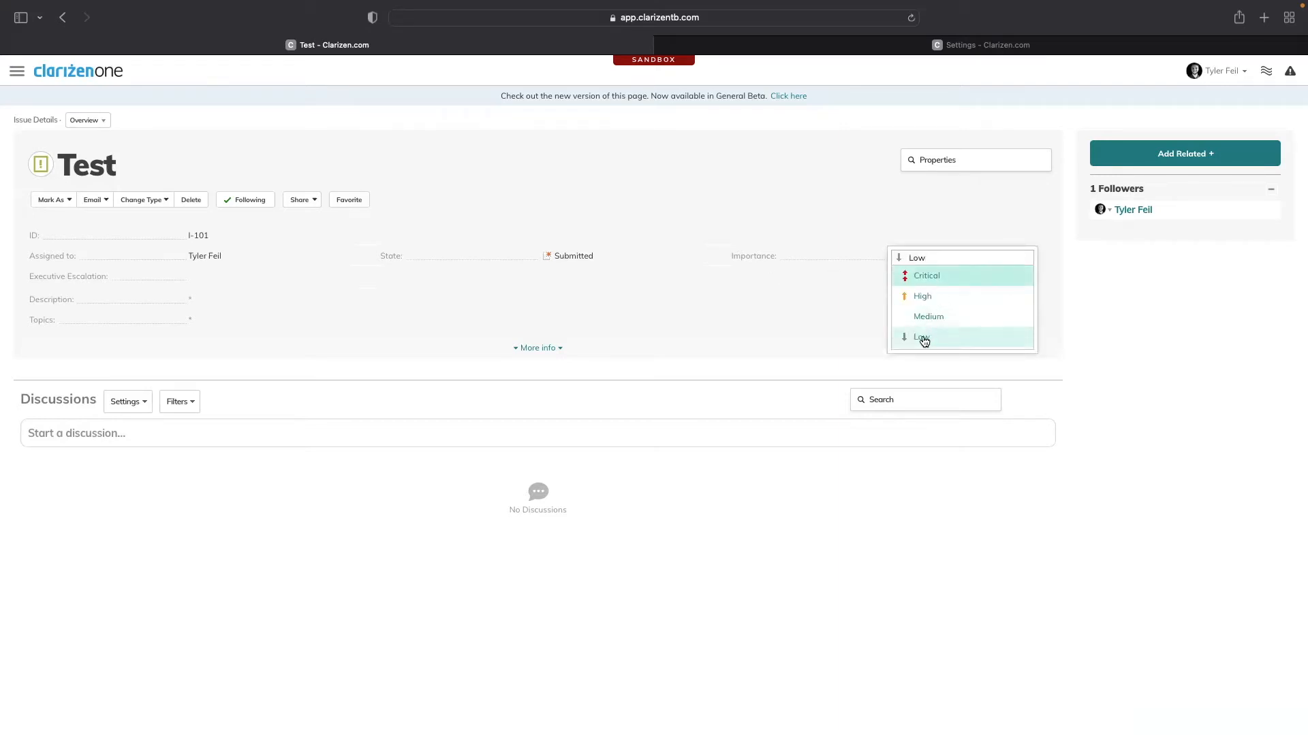
{"action": "left_click", "coordinate": [935, 282]}
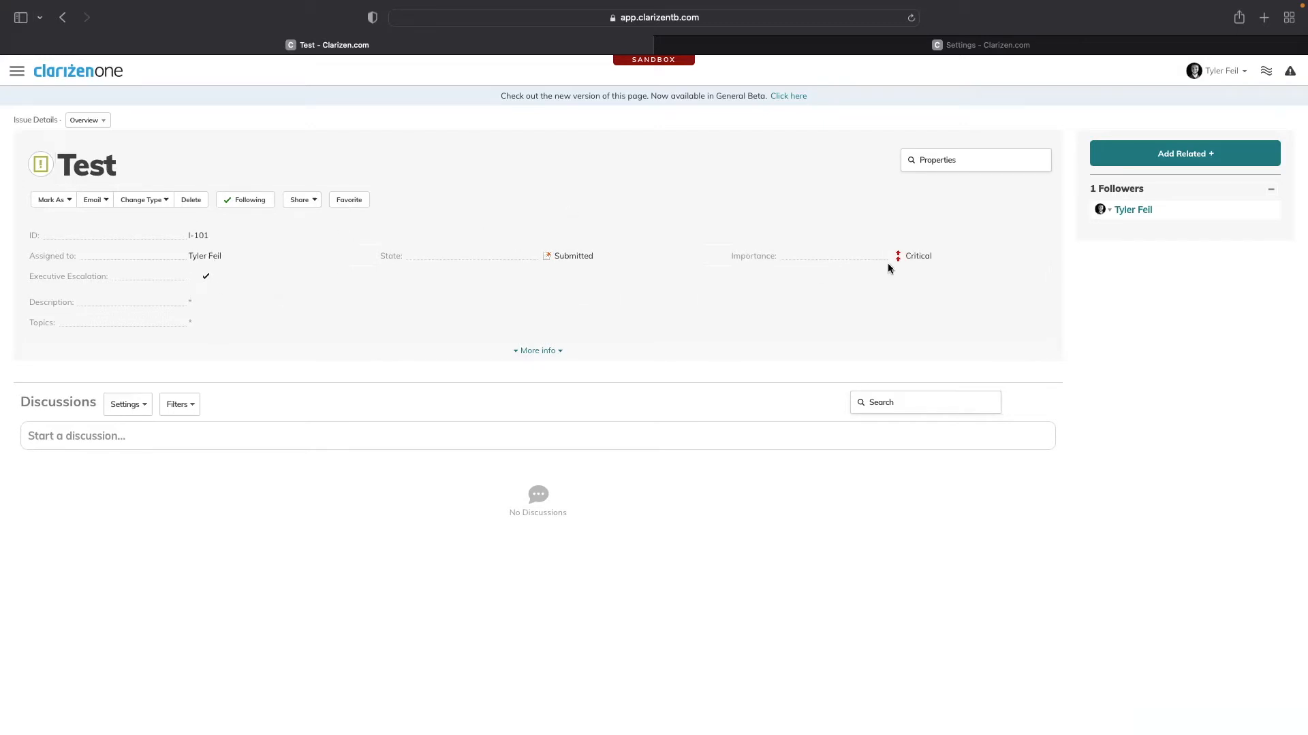
Find the Executive Escalation custom field in the Cases configurations by searching for "exec" and open its definition.
{"action": "left_click", "coordinate": [1217, 72]}
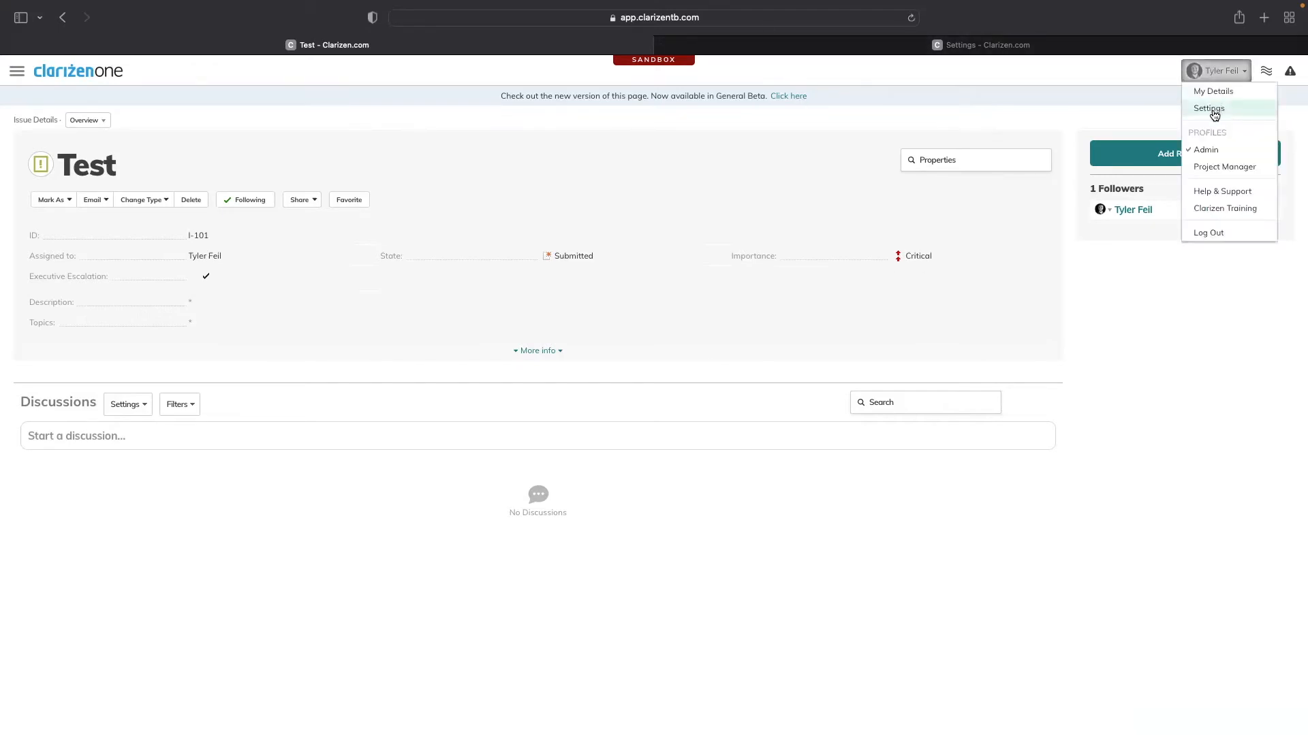
{"action": "left_click", "coordinate": [1210, 109]}
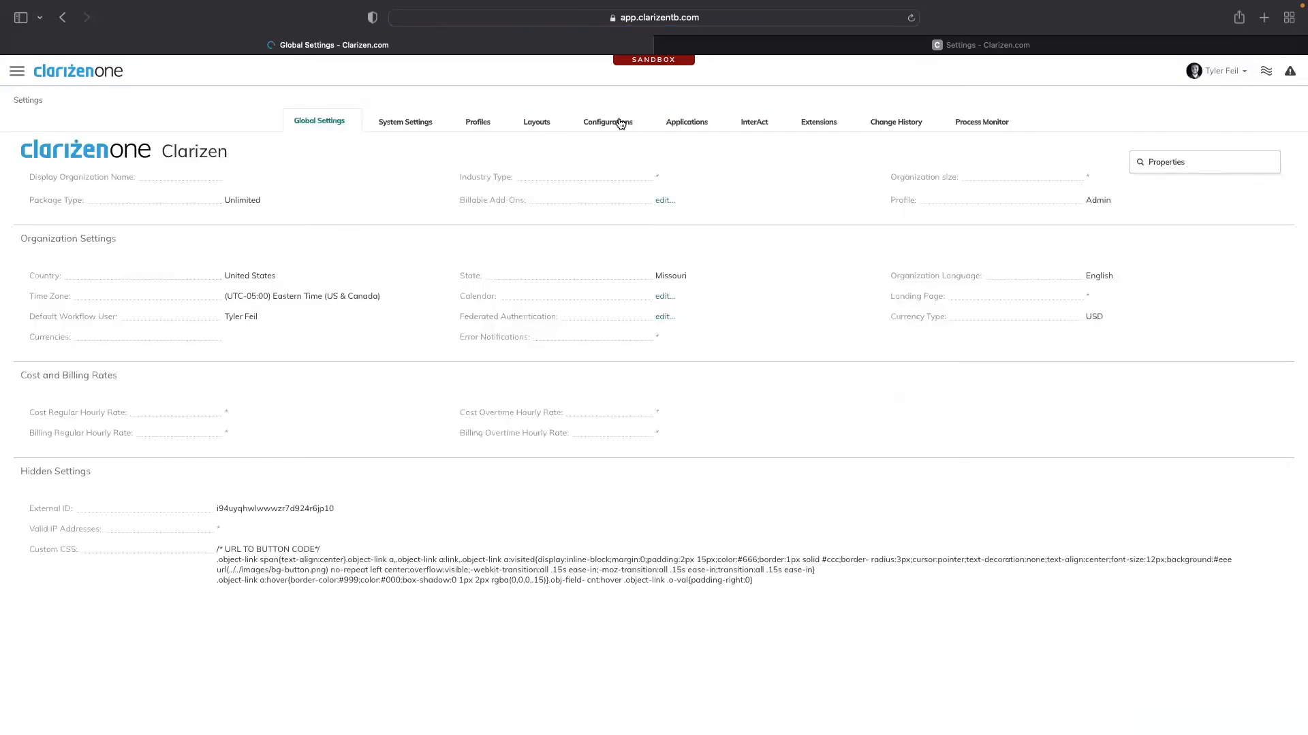
{"action": "left_click", "coordinate": [620, 123]}
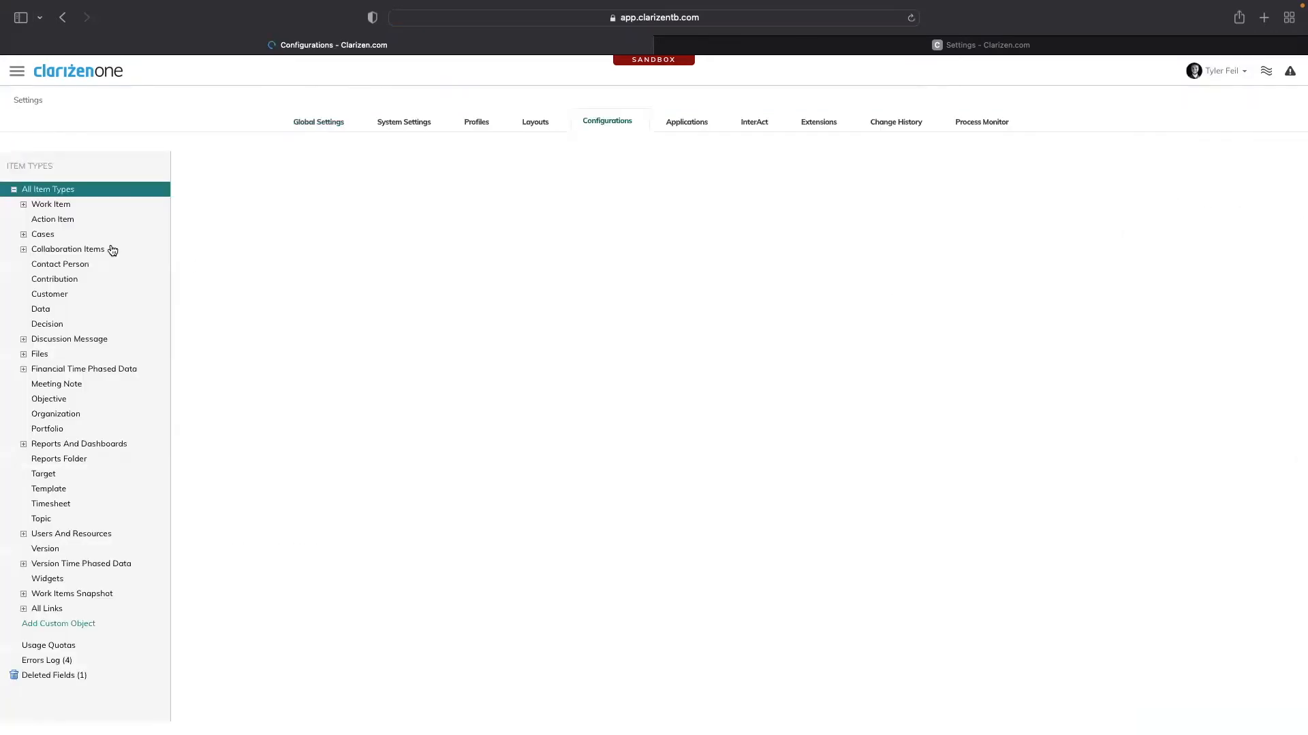
{"action": "left_click", "coordinate": [23, 234]}
{"action": "left_click", "coordinate": [58, 235]}
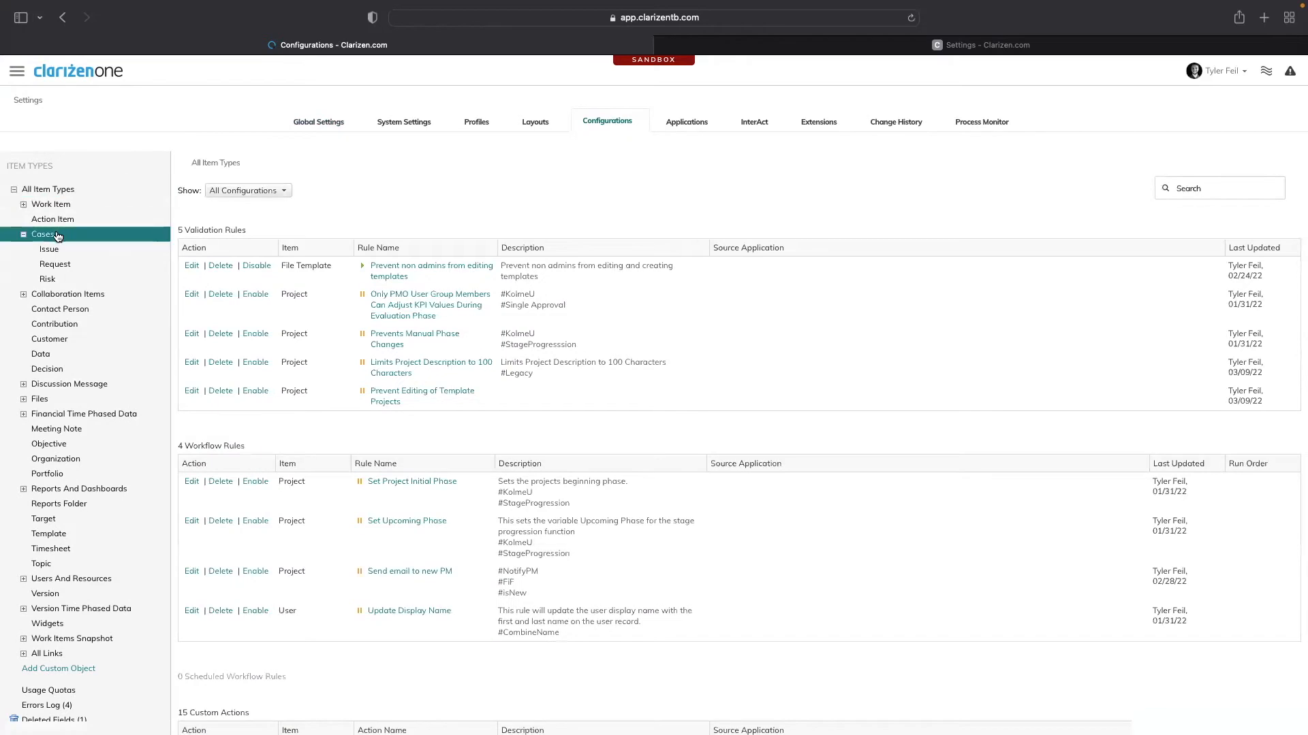
{"action": "scroll", "coordinate": [508, 386], "scroll_direction": "down", "scroll_amount": 2}
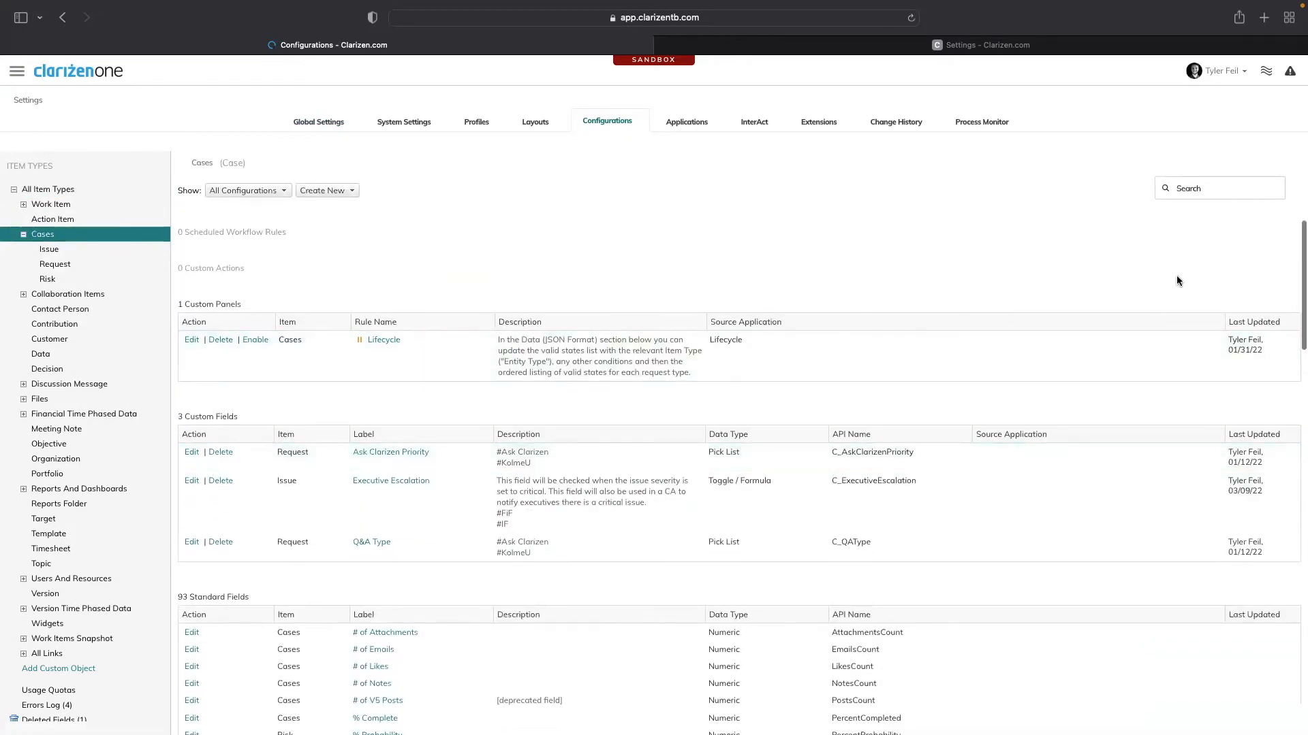
{"action": "type", "text": "exec"}
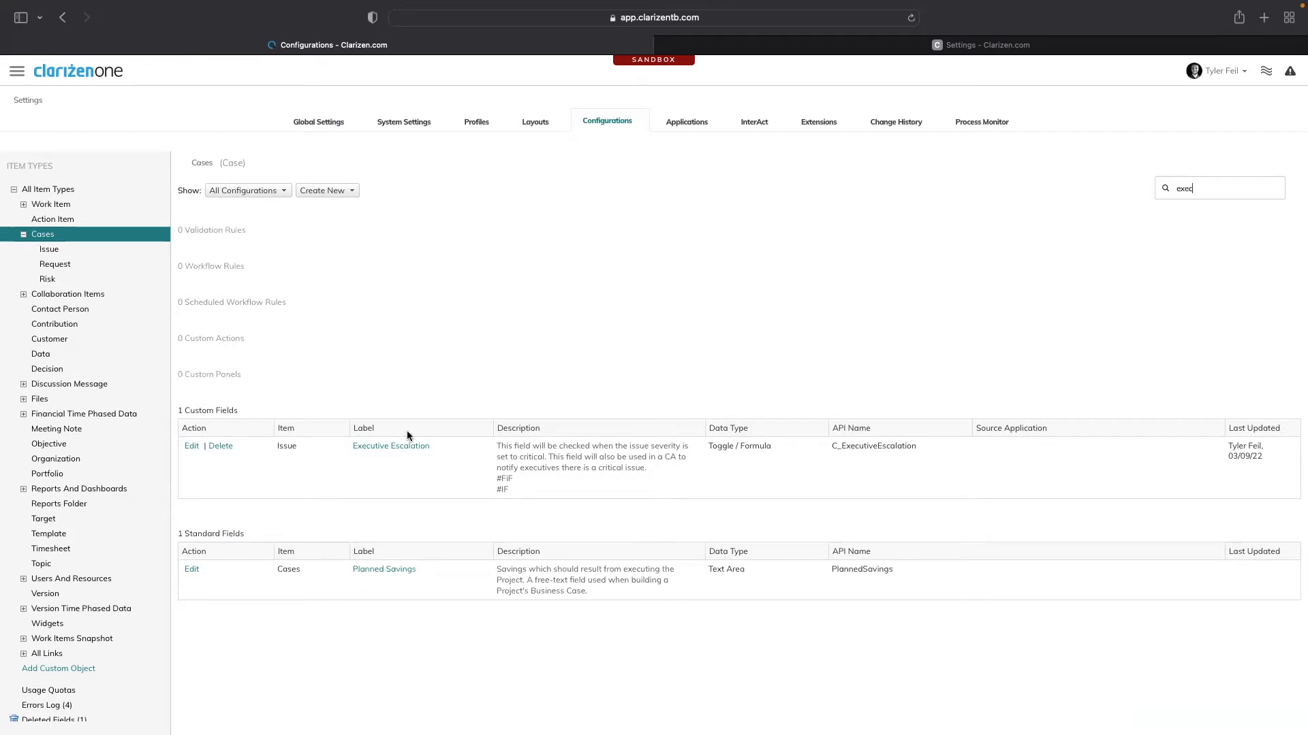
{"action": "left_click", "coordinate": [387, 448]}
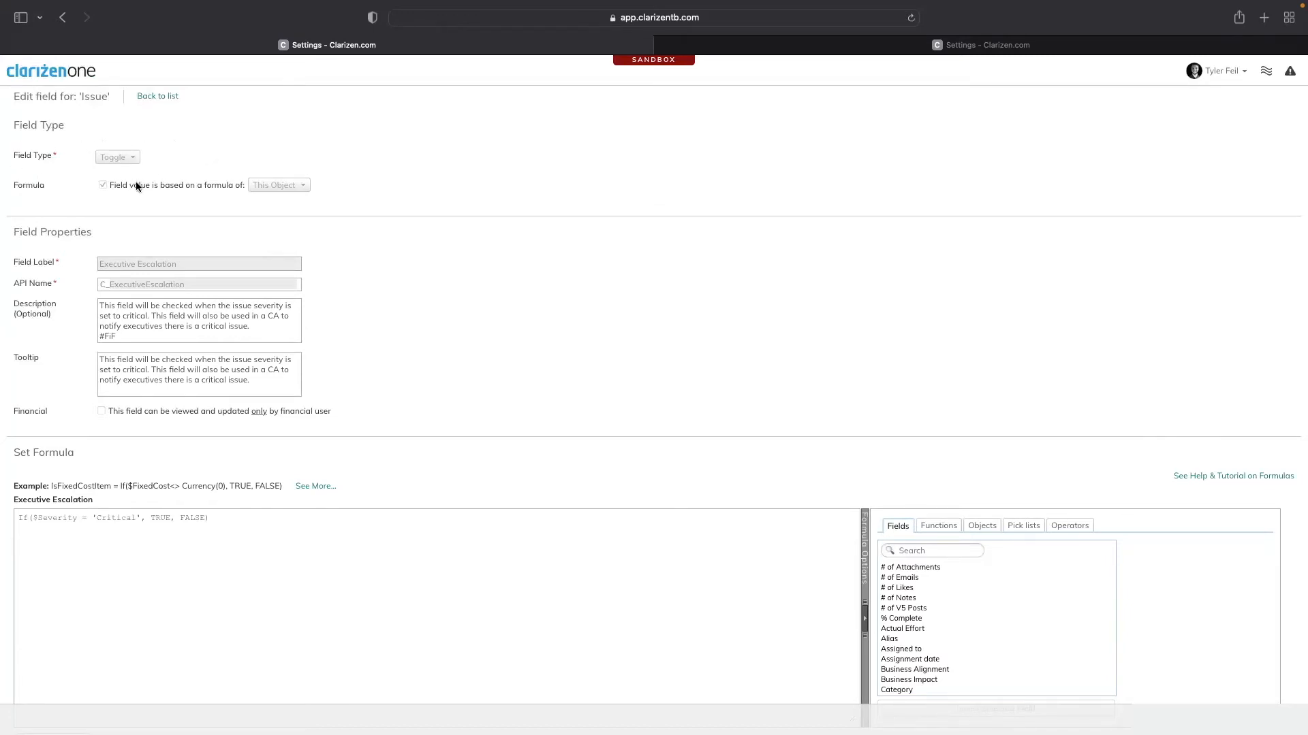
Examine the Executive Escalation field's formula setting and the severity condition with its TRUE and FALSE results.
{"action": "left_click_drag", "start_coordinate": [31, 188], "coordinate": [212, 201]}
{"action": "left_click", "coordinate": [438, 215]}
{"action": "scroll", "coordinate": [211, 501], "scroll_direction": "down", "scroll_amount": 2}
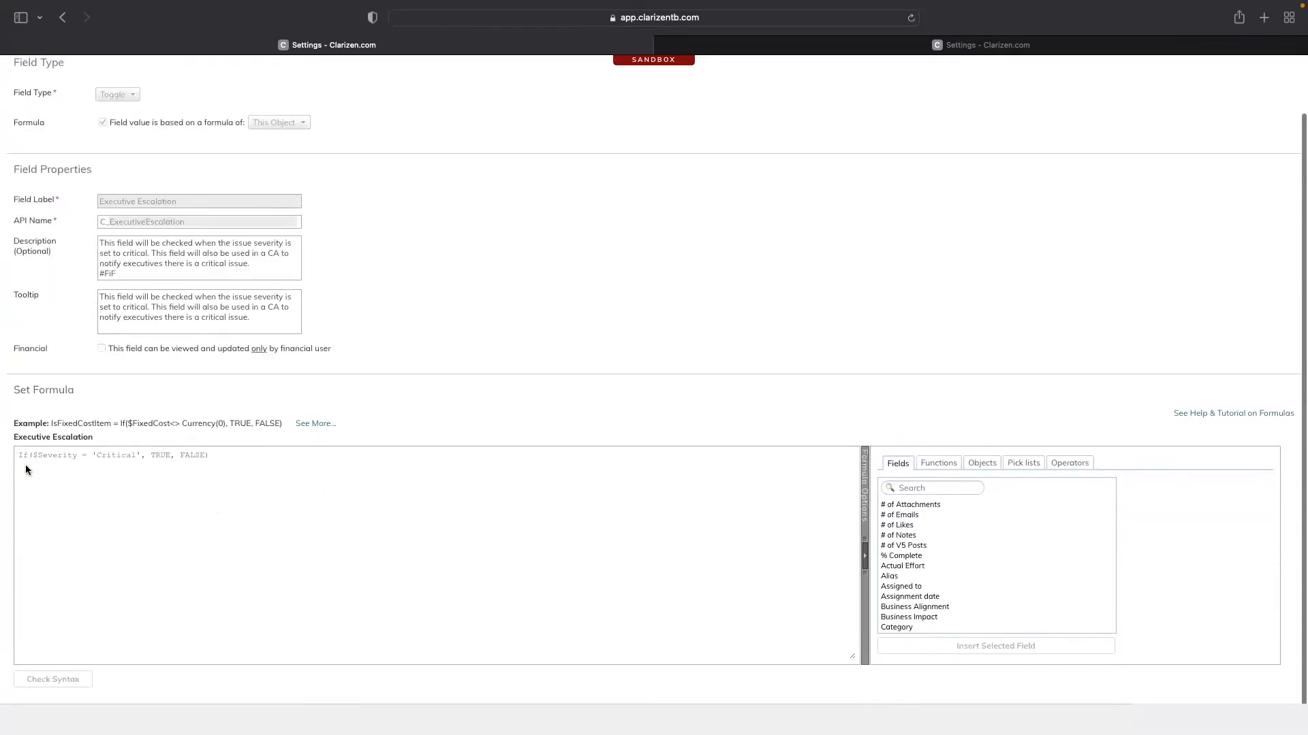
{"action": "left_click_drag", "start_coordinate": [37, 457], "coordinate": [78, 455]}
{"action": "left_click_drag", "start_coordinate": [97, 455], "coordinate": [170, 455]}
{"action": "left_click_drag", "start_coordinate": [181, 455], "coordinate": [207, 455]}
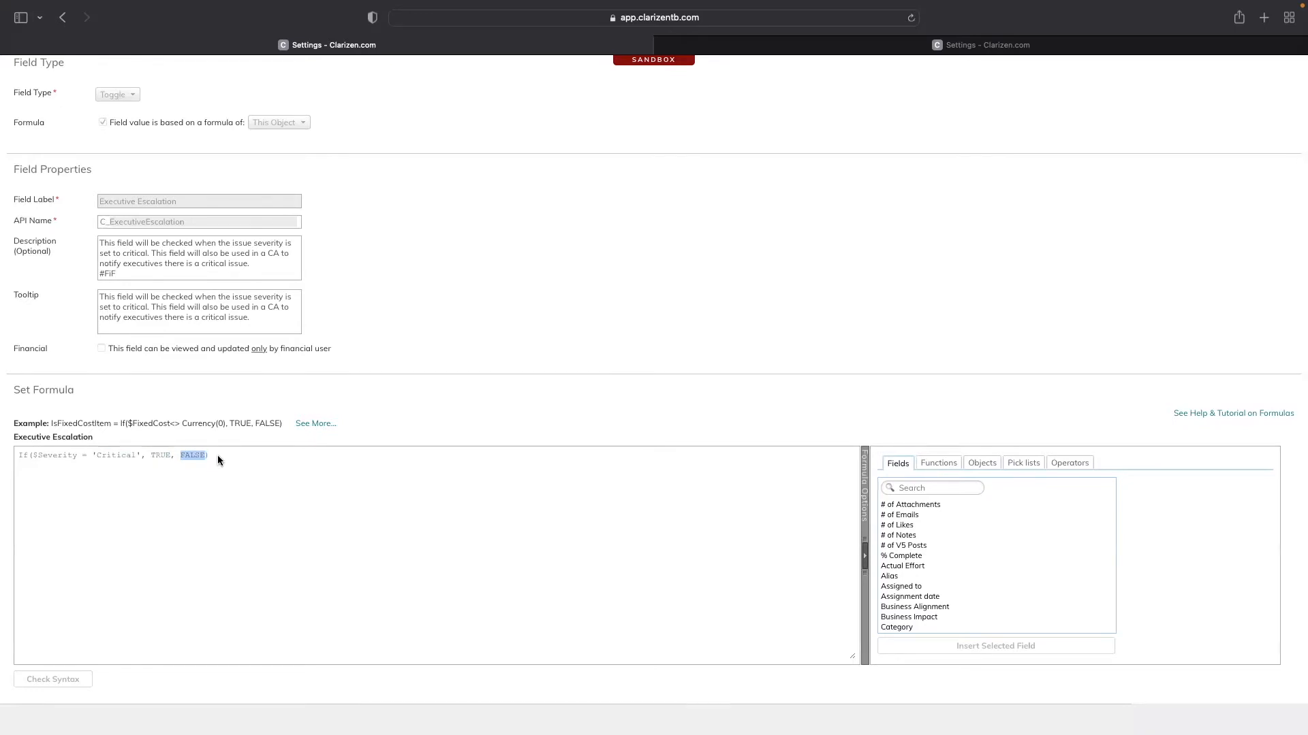
{"action": "left_click", "coordinate": [225, 457]}
{"action": "scroll", "coordinate": [645, 222], "scroll_direction": "up", "scroll_amount": 1}
{"action": "scroll", "coordinate": [646, 222], "scroll_direction": "up", "scroll_amount": 1}
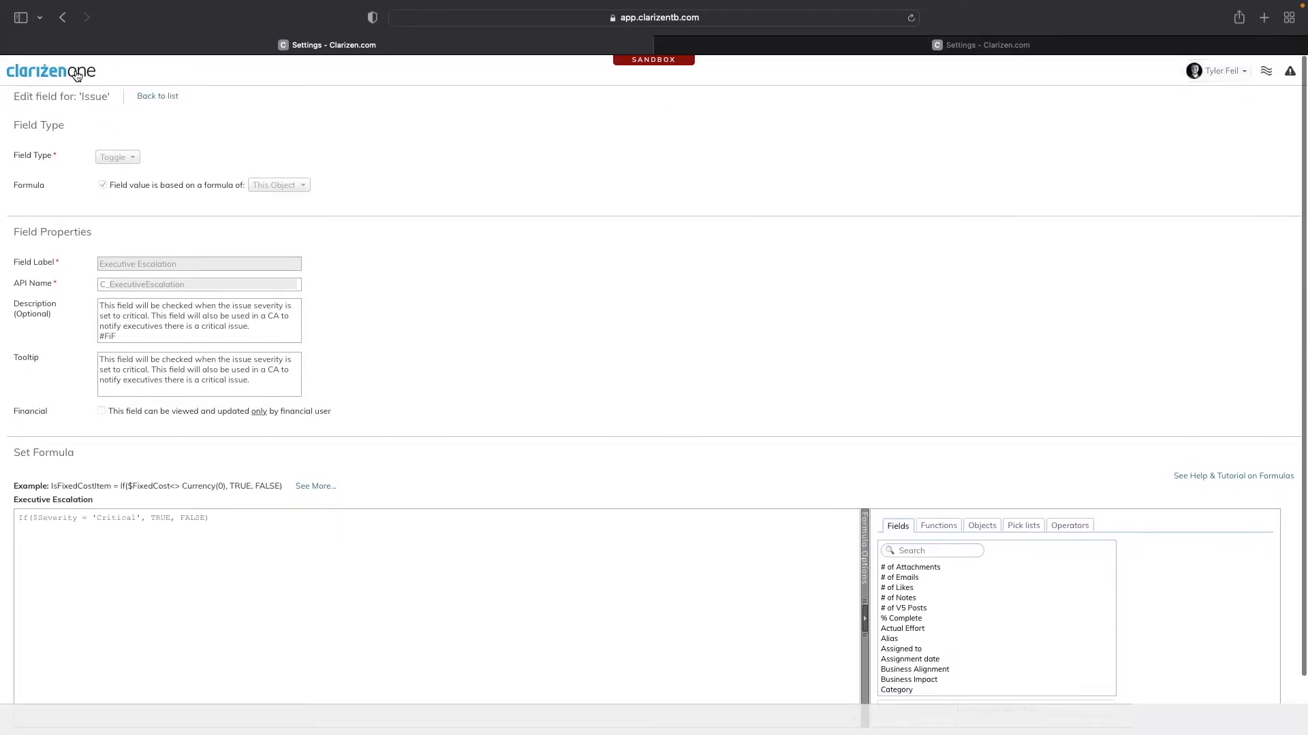
Open KolmeU Project from the home page's recent items and locate its Executive Priority field.
{"action": "left_click", "coordinate": [49, 75]}
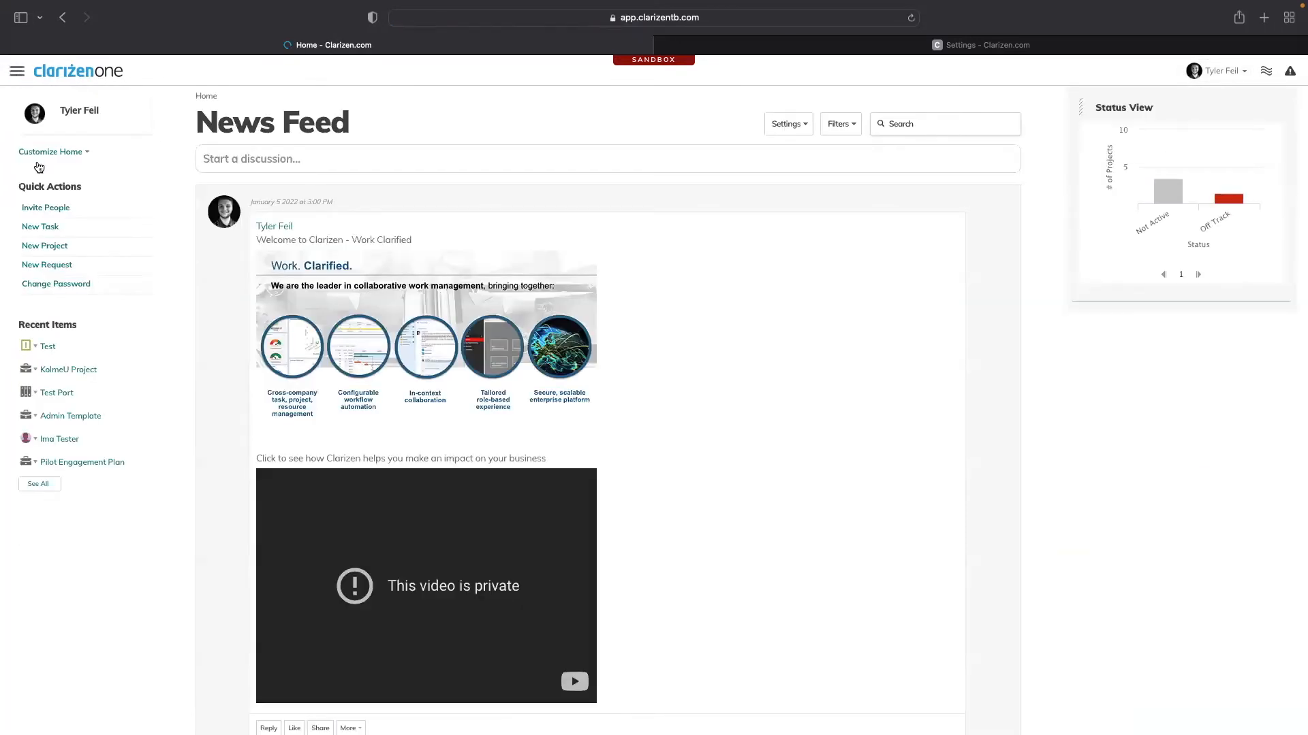
{"action": "left_click", "coordinate": [59, 372]}
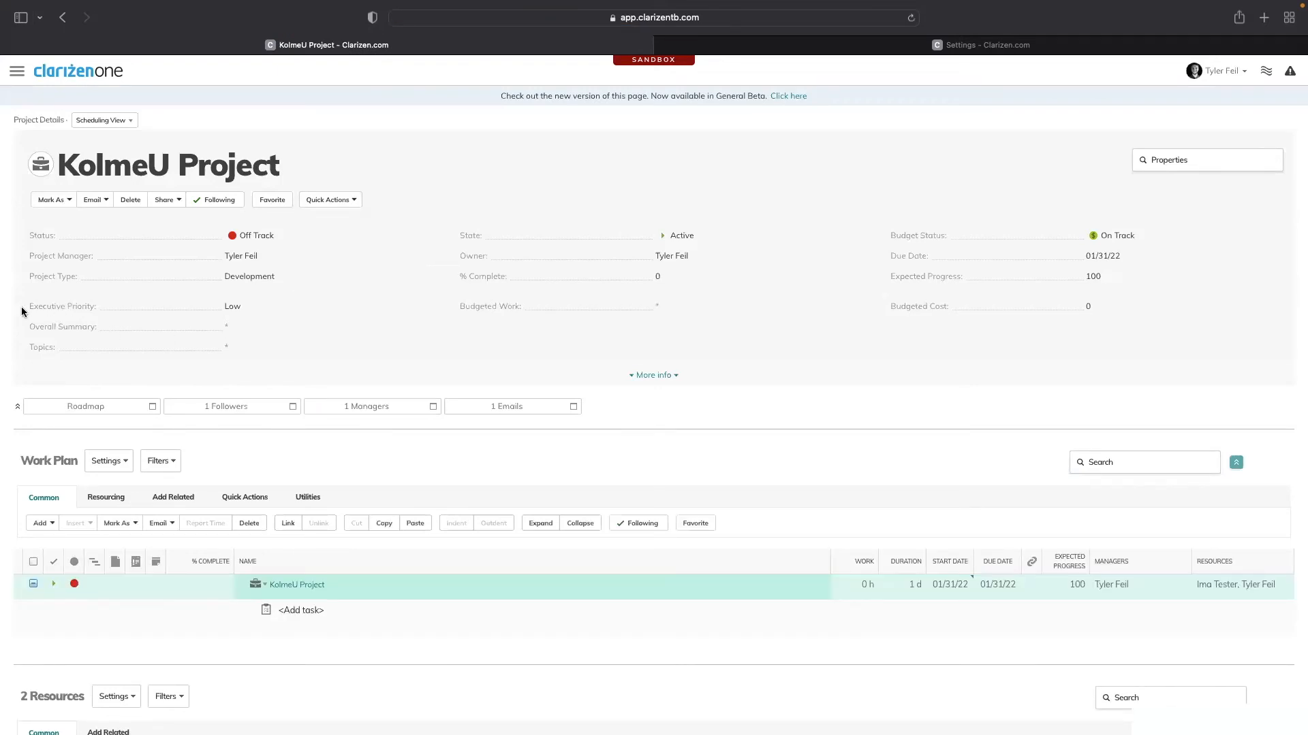
{"action": "left_click_drag", "start_coordinate": [30, 306], "coordinate": [101, 319]}
Search all item type configurations for "executive" and open the Project field Executive Priority.
{"action": "left_click", "coordinate": [956, 48]}
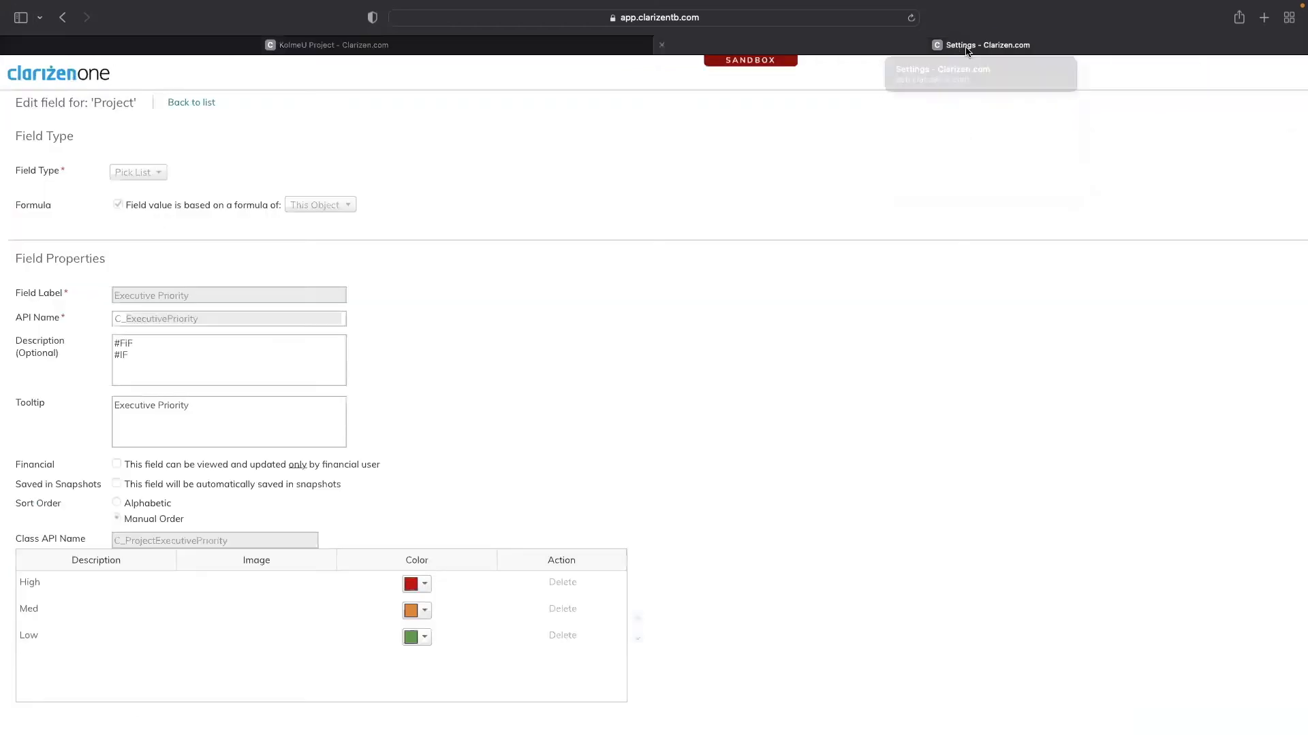
{"action": "left_click", "coordinate": [191, 103]}
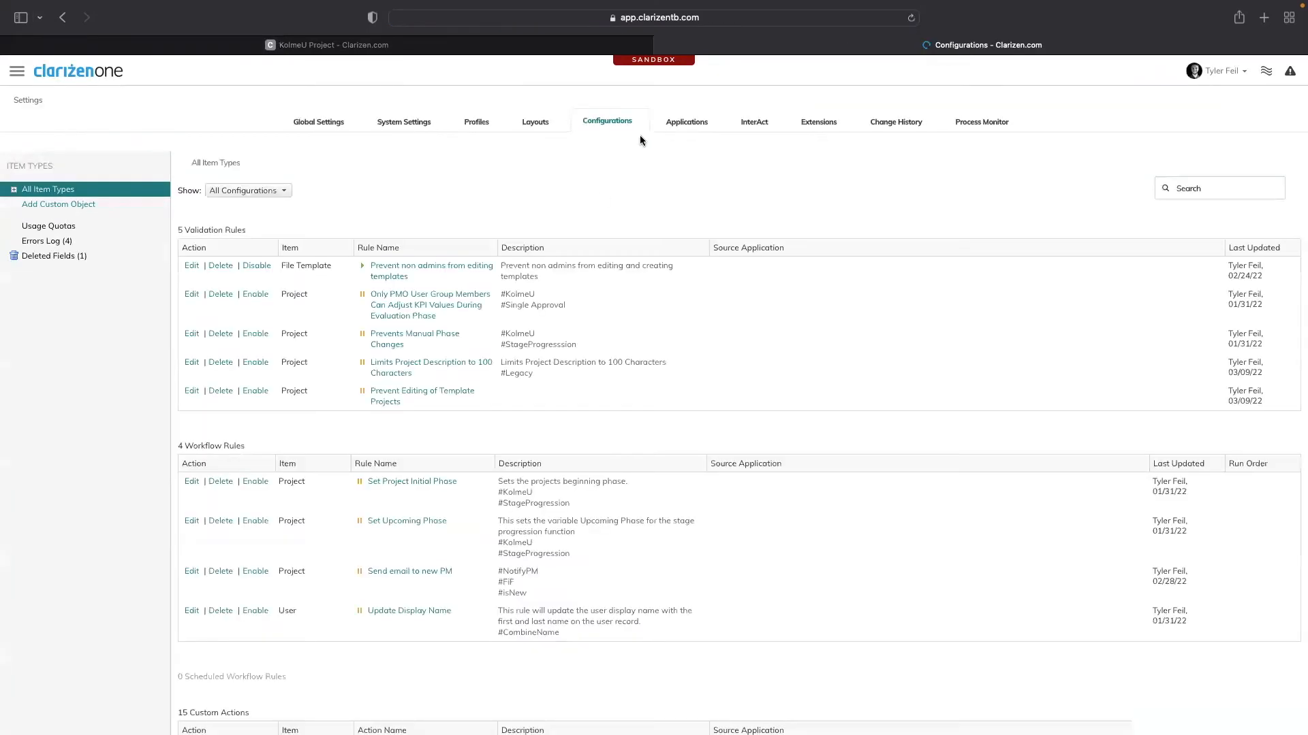
{"action": "left_click", "coordinate": [1200, 182]}
{"action": "type", "text": "execu"}
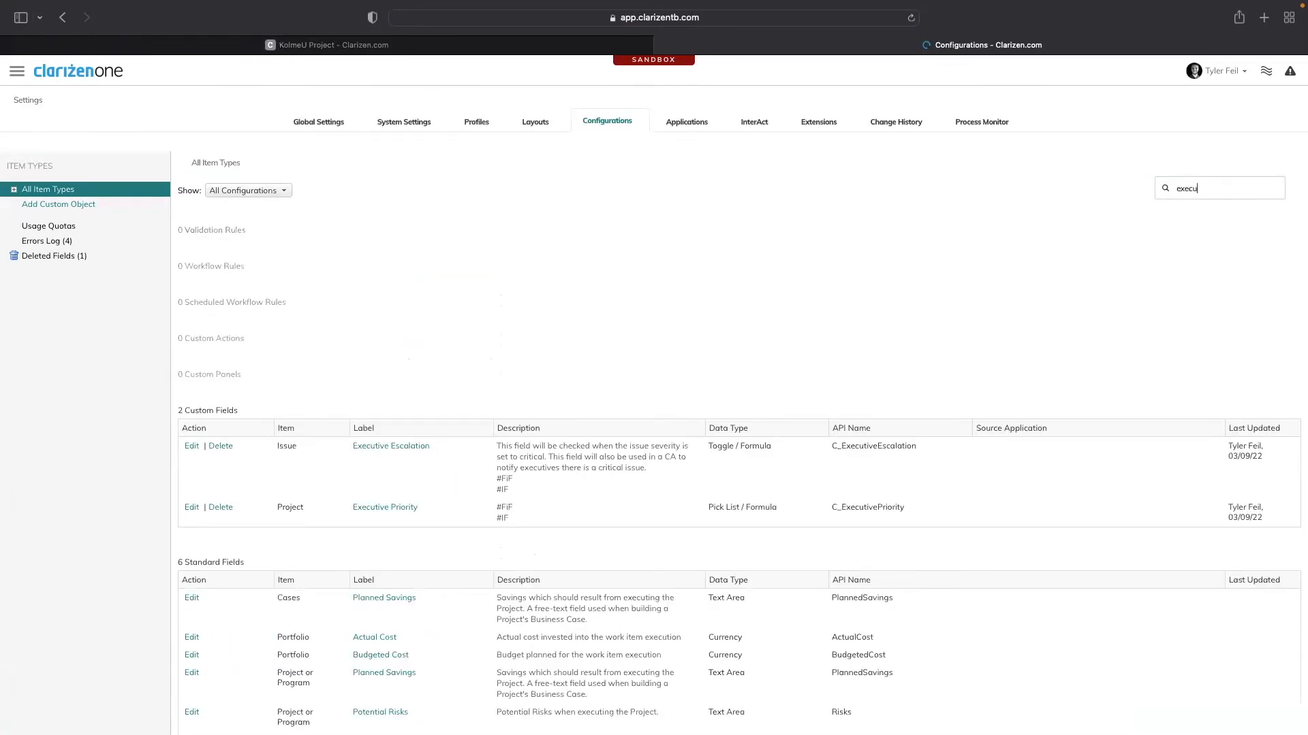
{"action": "type", "text": "tive"}
{"action": "scroll", "coordinate": [382, 470], "scroll_direction": "down", "scroll_amount": 1}
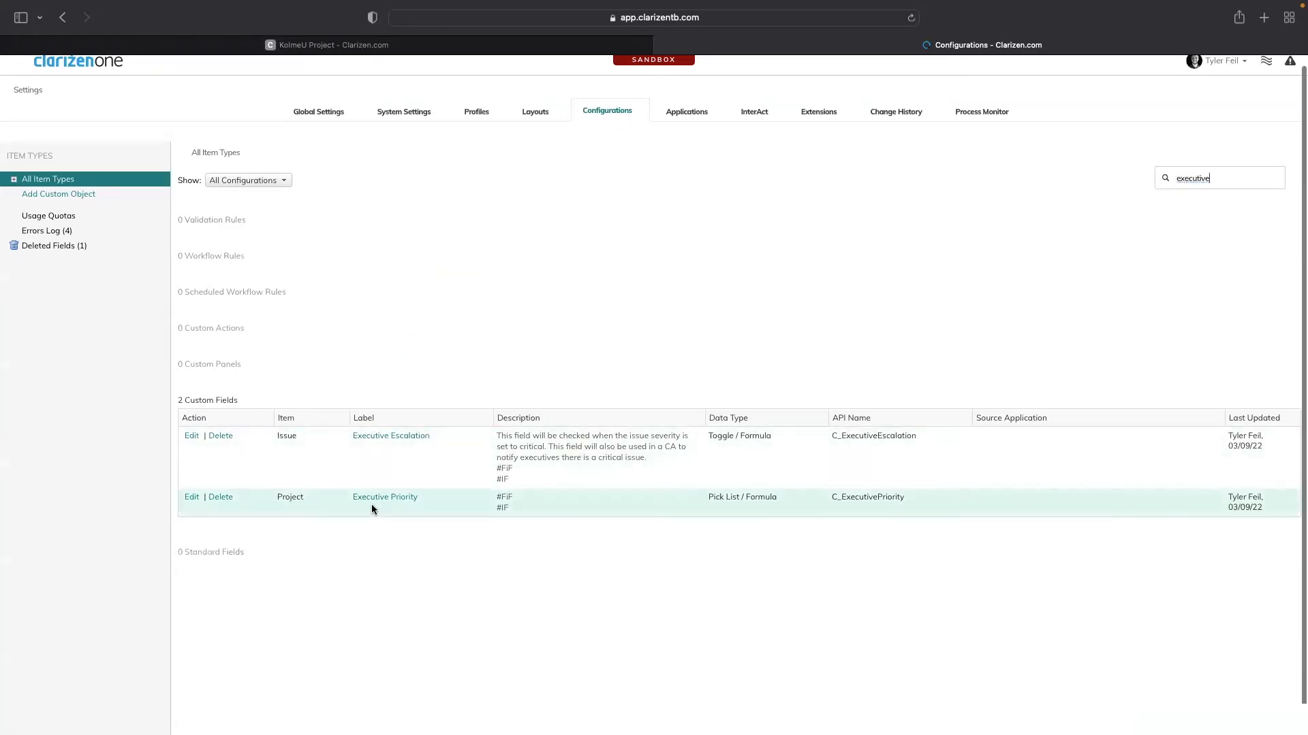
{"action": "left_click", "coordinate": [379, 501]}
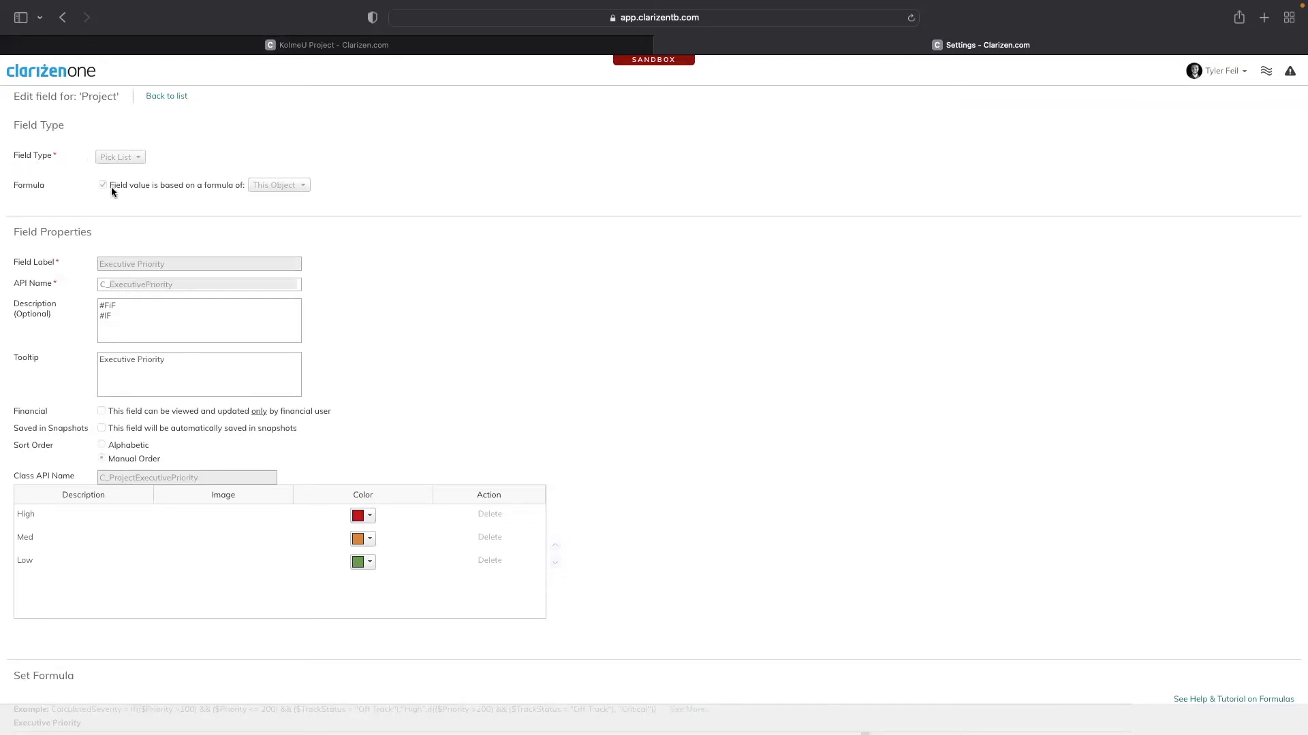
Examine the Executive Priority field's pick list values and its nested IF formula on planned budget and budgeted hours.
{"action": "left_click_drag", "start_coordinate": [109, 186], "coordinate": [181, 185]}
{"action": "scroll", "coordinate": [145, 362], "scroll_direction": "down", "scroll_amount": 5}
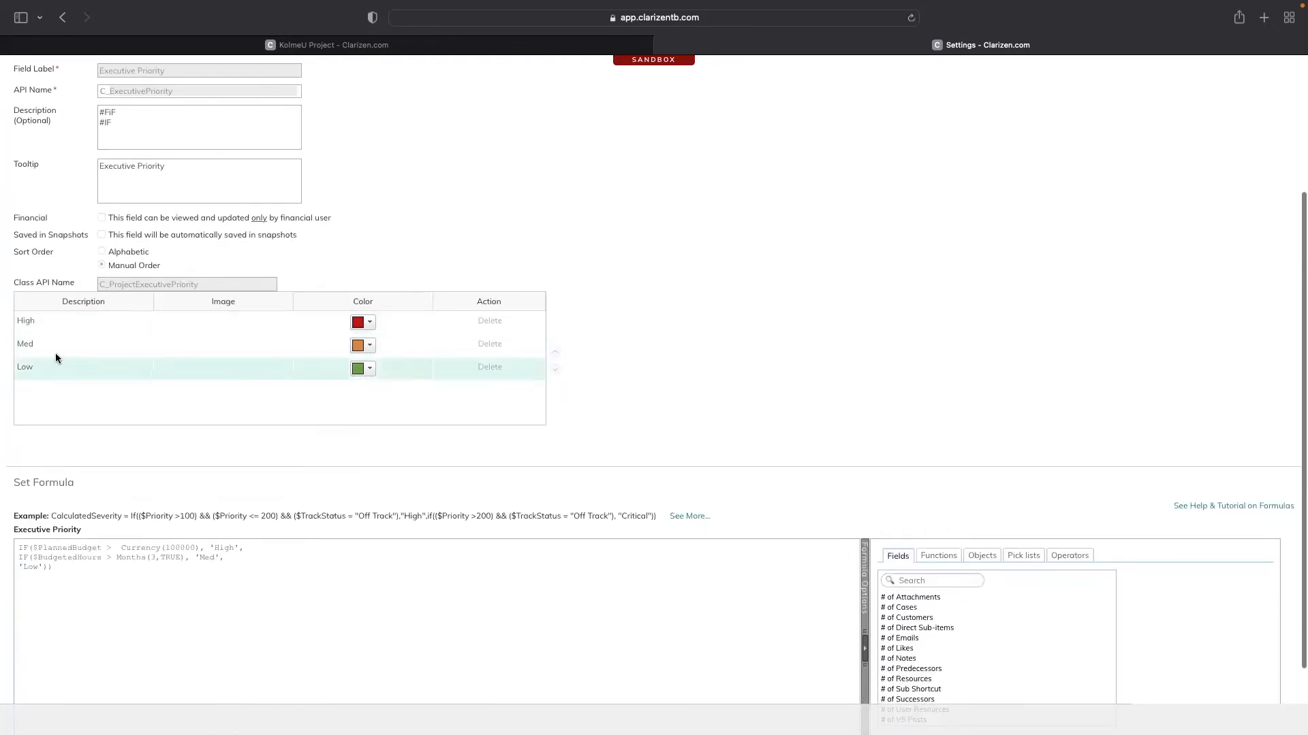
{"action": "scroll", "coordinate": [558, 399], "scroll_direction": "down", "scroll_amount": 3}
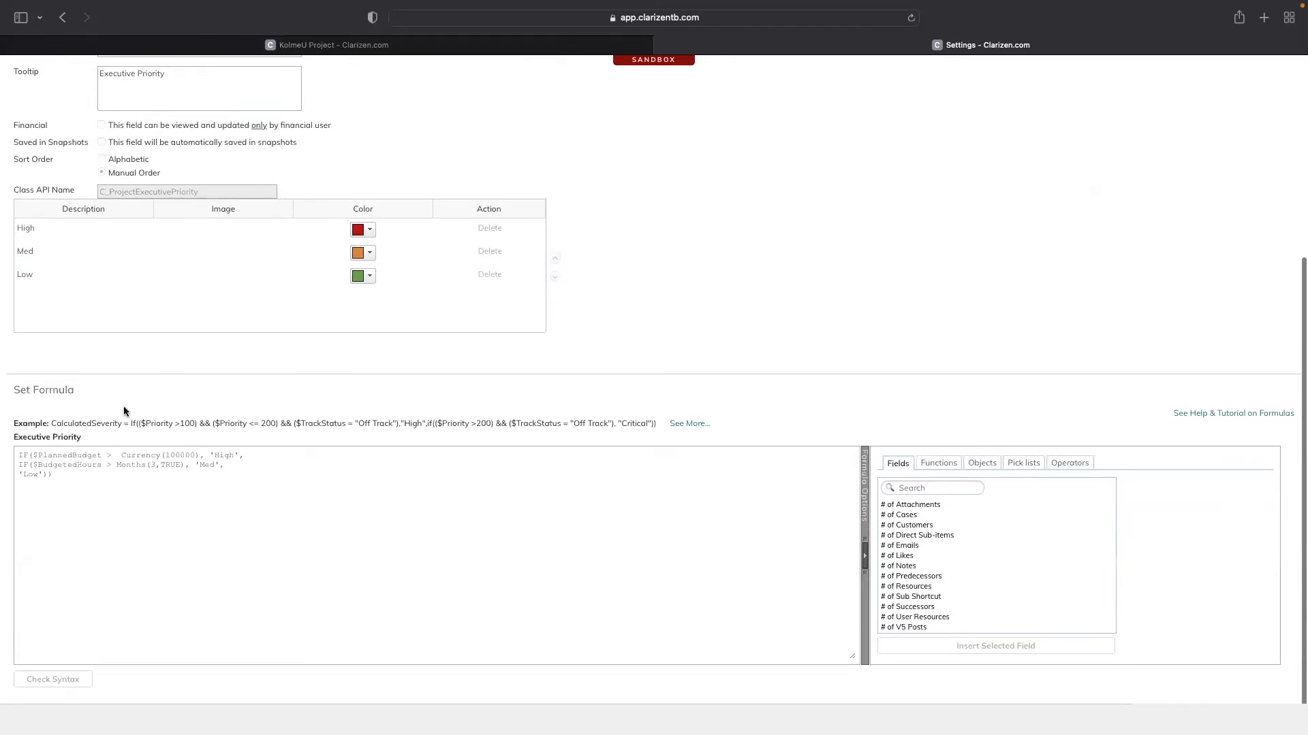
{"action": "scroll", "coordinate": [76, 477], "scroll_direction": "up", "scroll_amount": 3}
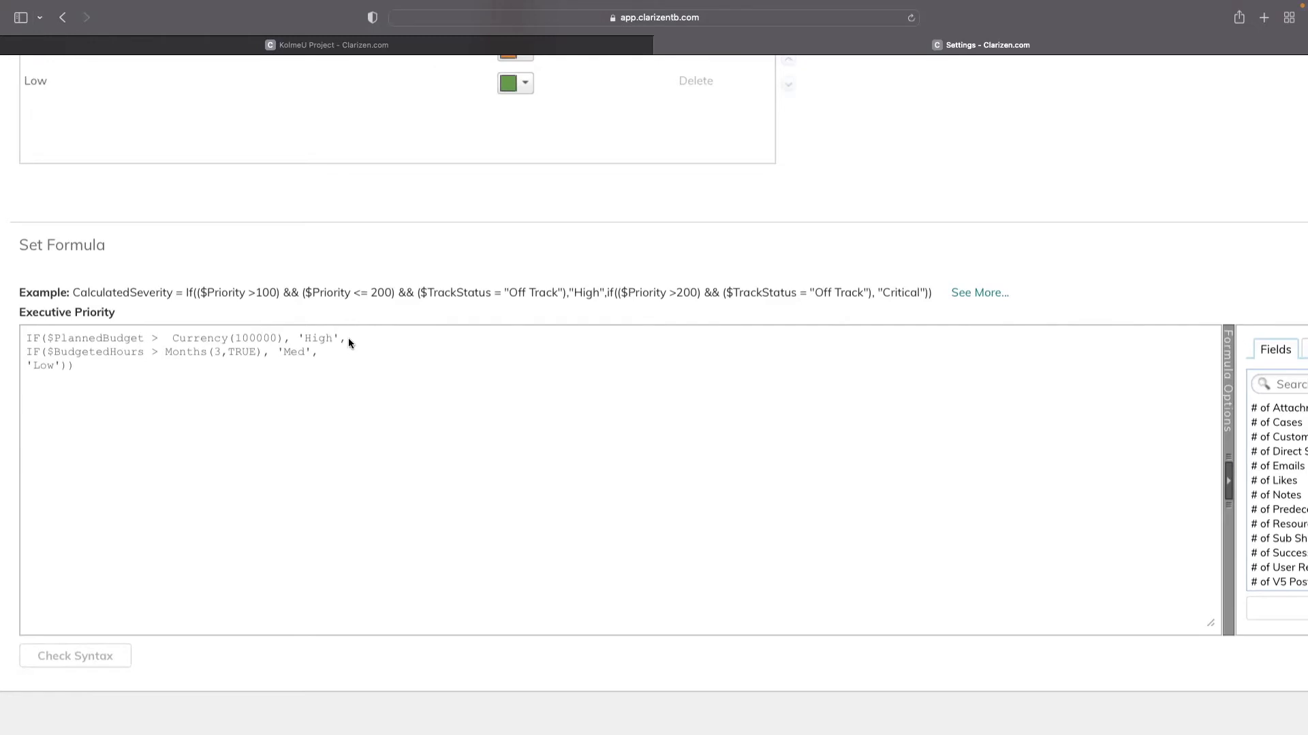
{"action": "left_click_drag", "start_coordinate": [349, 340], "coordinate": [145, 352]}
{"action": "left_click", "coordinate": [162, 380]}
{"action": "mouse_move", "coordinate": [48, 352]}
{"action": "left_mouse_down"}
{"action": "mouse_move", "coordinate": [345, 351]}
{"action": "mouse_move", "coordinate": [50, 337]}
{"action": "left_mouse_up"}
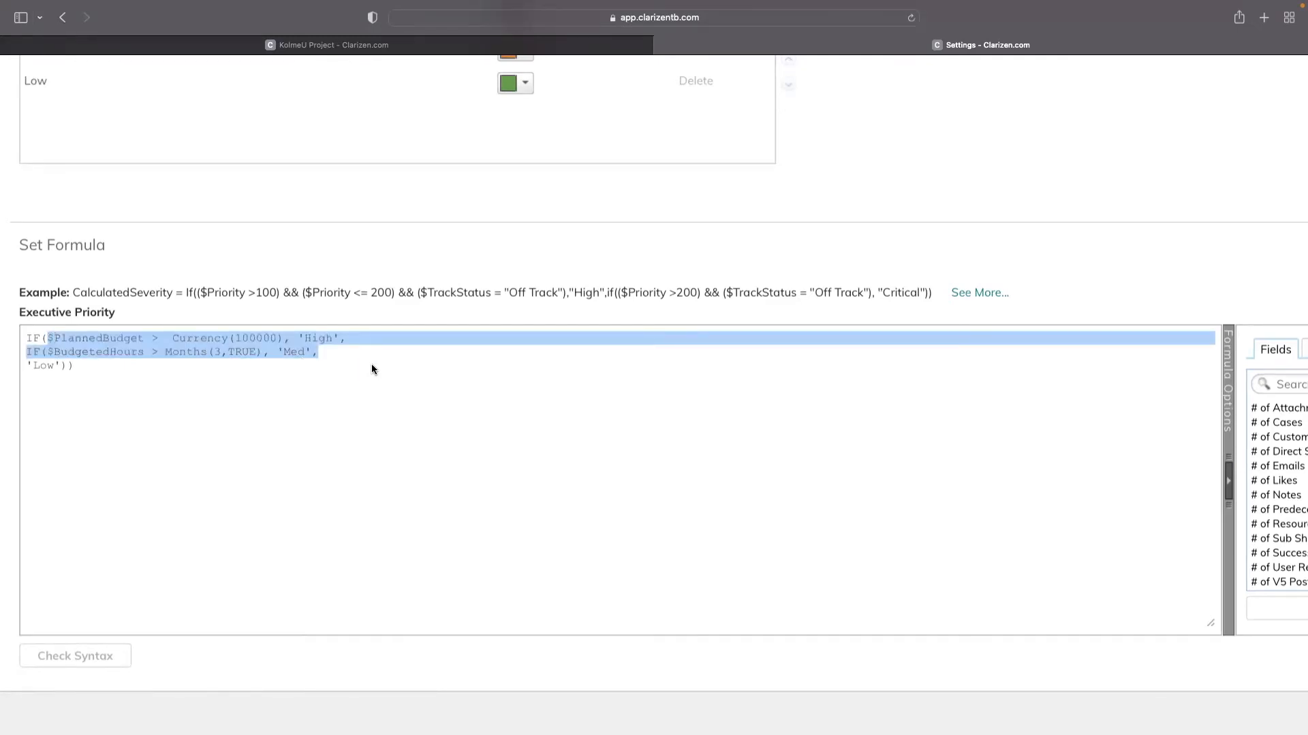
{"action": "left_click", "coordinate": [57, 364]}
{"action": "left_click_drag", "start_coordinate": [57, 364], "coordinate": [33, 366]}
{"action": "left_click", "coordinate": [205, 391]}
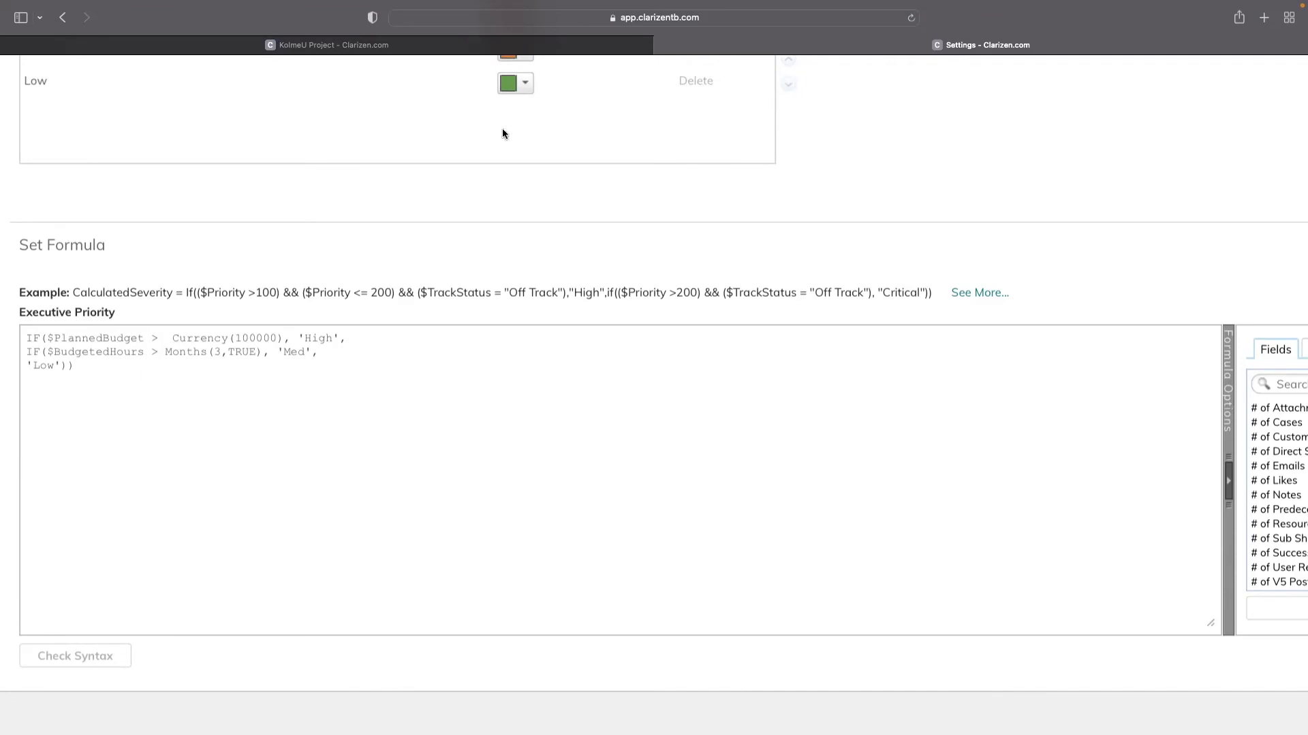
Return to KolmeU Project and review its Executive Priority, Budgeted Work and Budgeted Cost fields.
{"action": "left_click", "coordinate": [347, 46]}
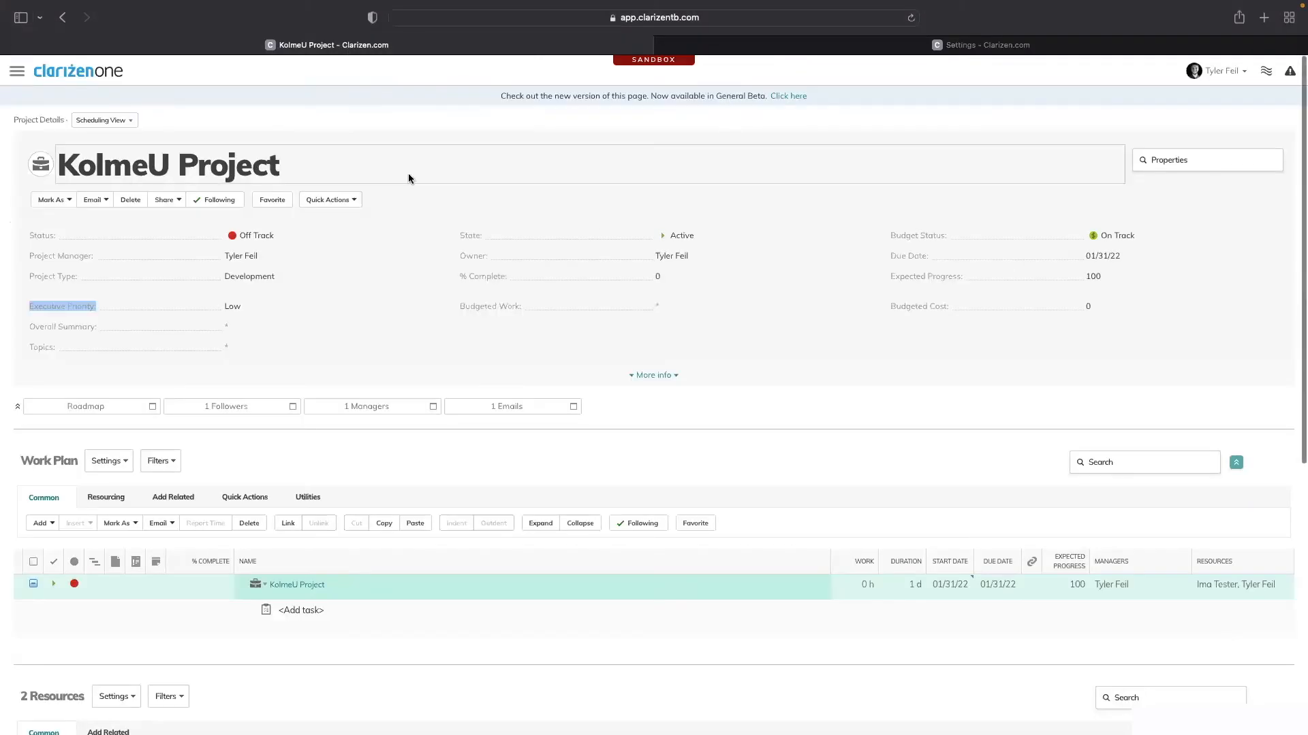
{"action": "left_click", "coordinate": [378, 122]}
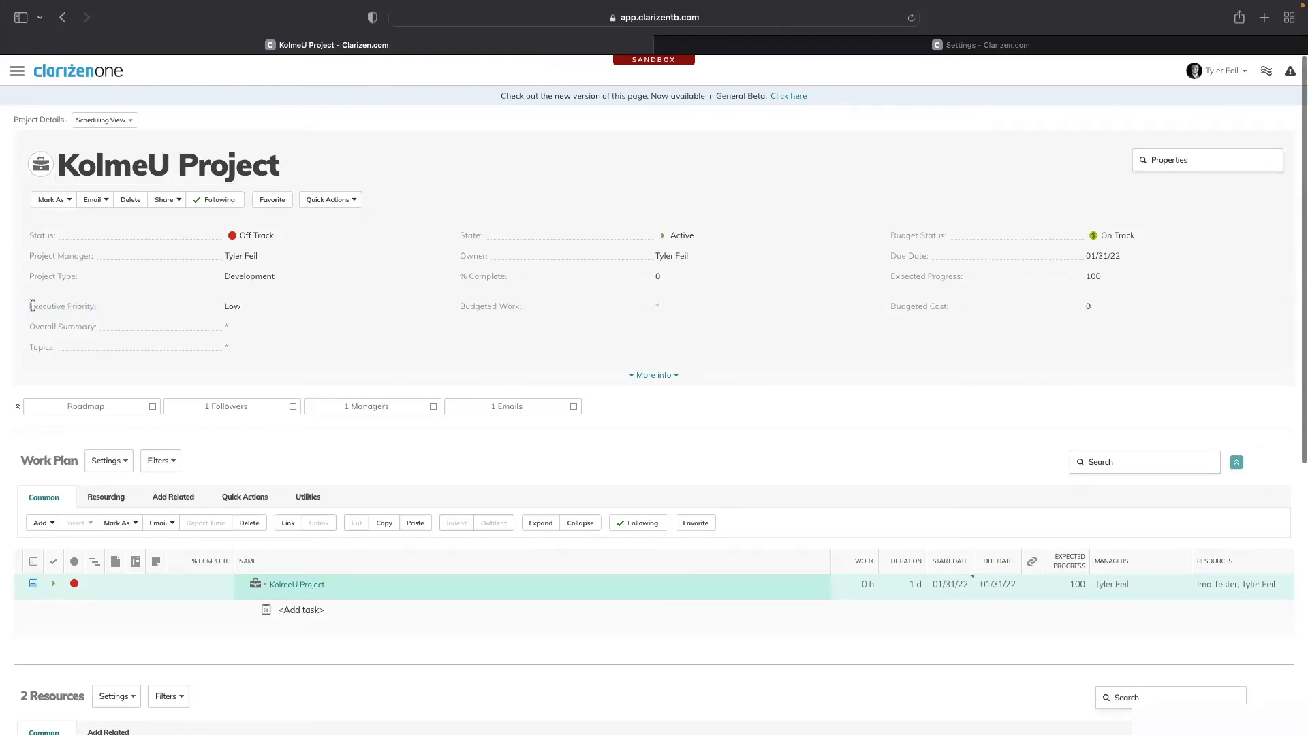
{"action": "left_click_drag", "start_coordinate": [32, 305], "coordinate": [107, 306]}
{"action": "left_click", "coordinate": [249, 310]}
{"action": "left_click_drag", "start_coordinate": [459, 306], "coordinate": [522, 303]}
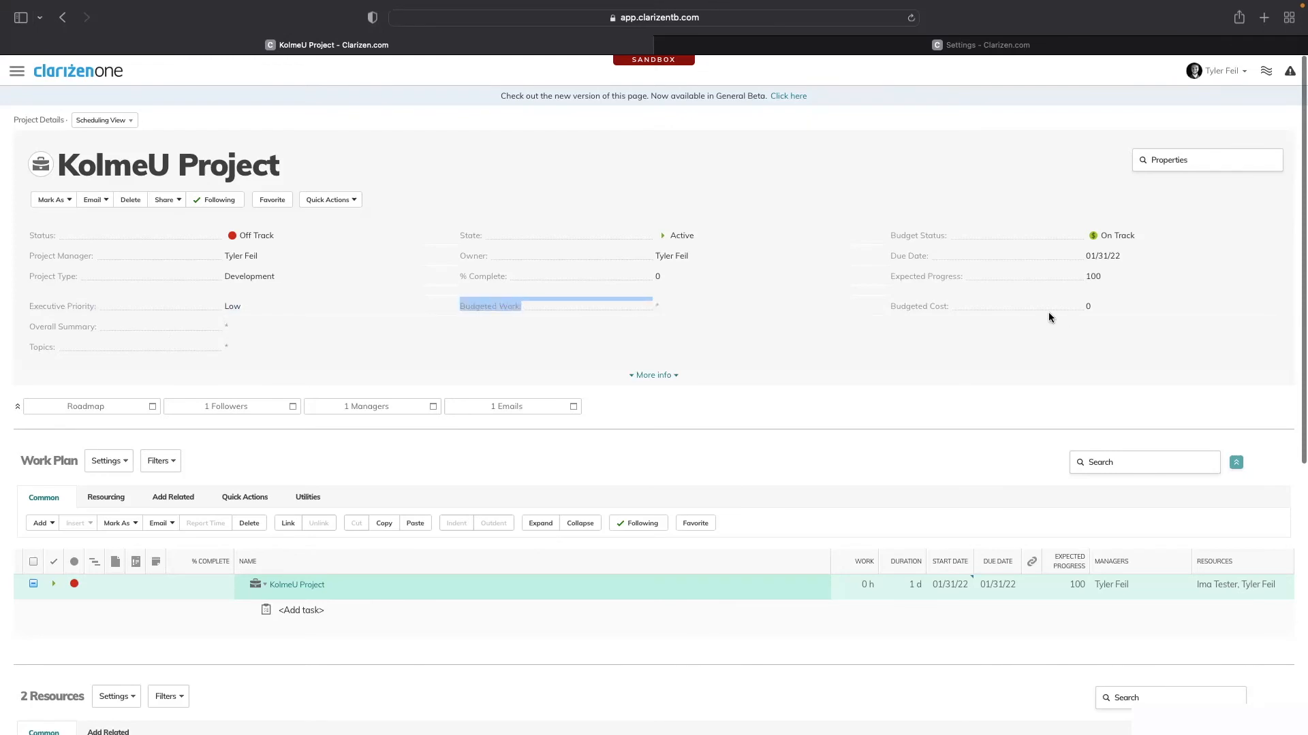
{"action": "left_click_drag", "start_coordinate": [890, 306], "coordinate": [953, 304]}
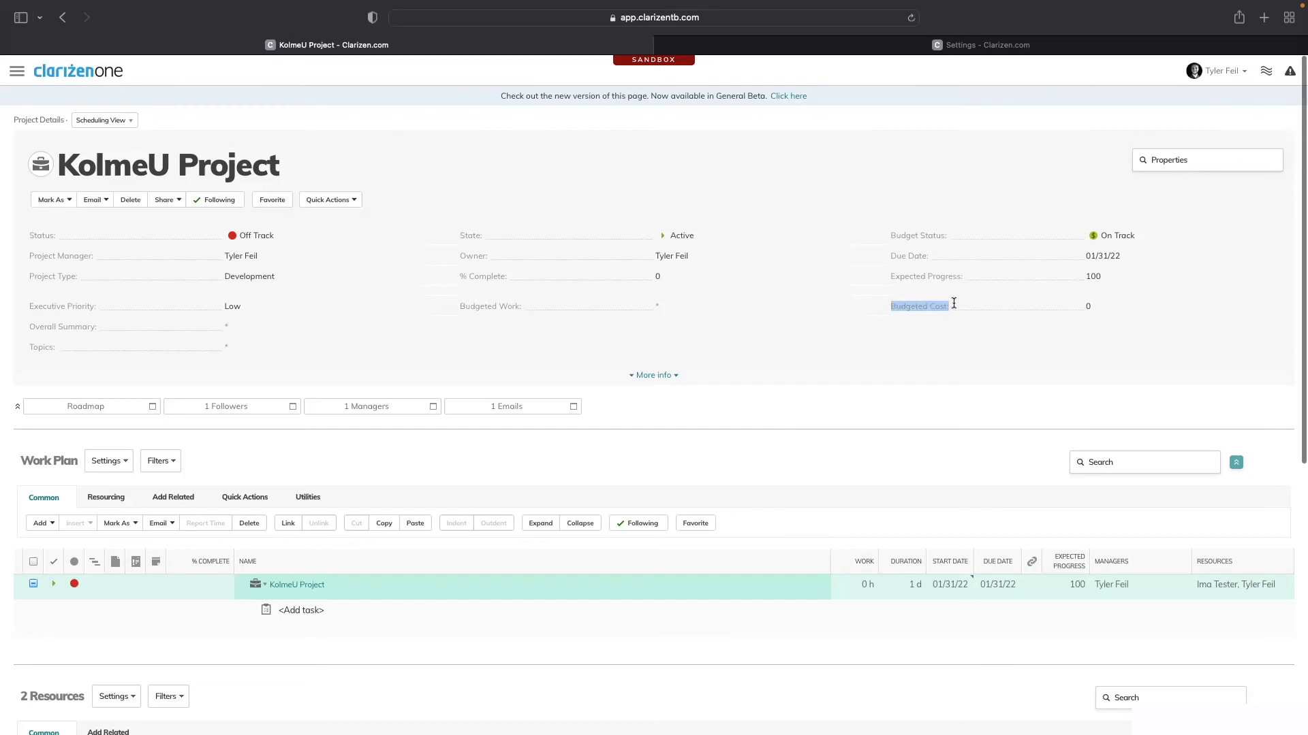
{"action": "left_click", "coordinate": [972, 121]}
Run the IF() Test action on KolmeU Project with budgeted costs of 100001 USD and check the Executive Priority.
{"action": "left_click", "coordinate": [341, 199]}
{"action": "left_click", "coordinate": [344, 215]}
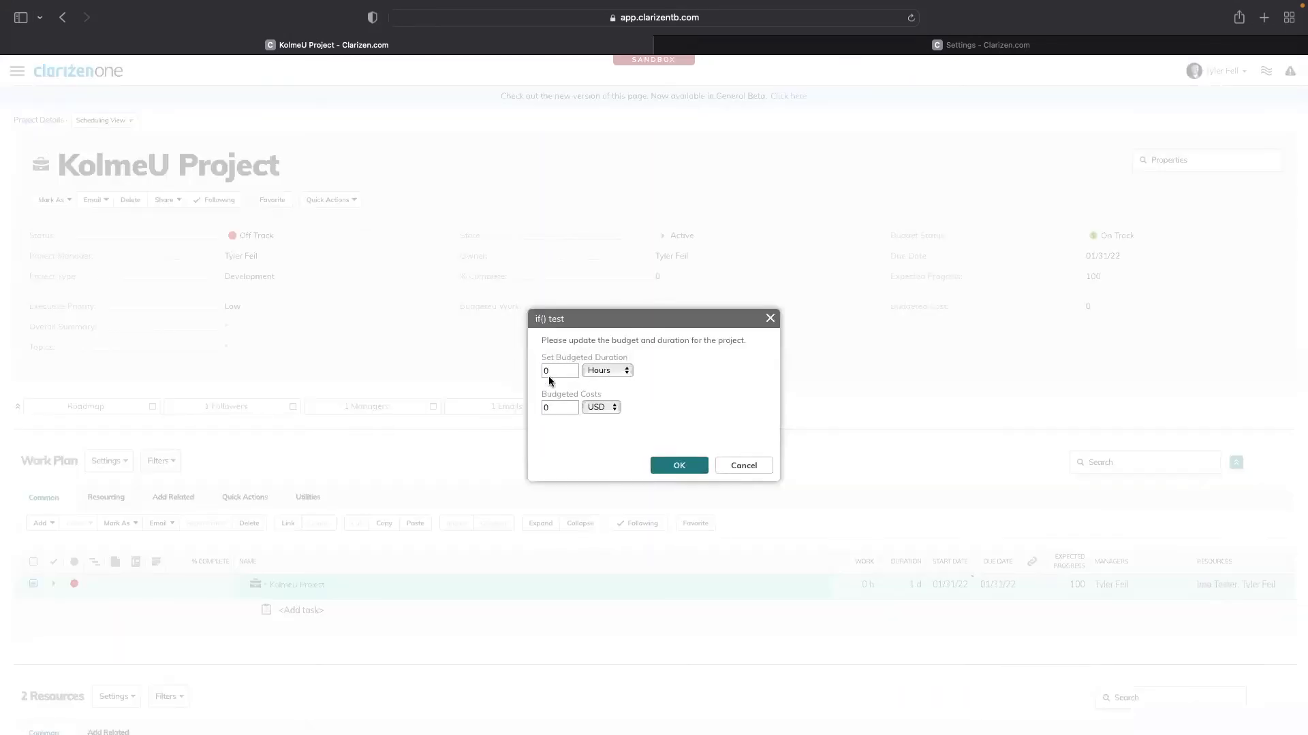
{"action": "left_click", "coordinate": [553, 408]}
{"action": "type", "text": "100001"}
{"action": "left_click", "coordinate": [681, 467]}
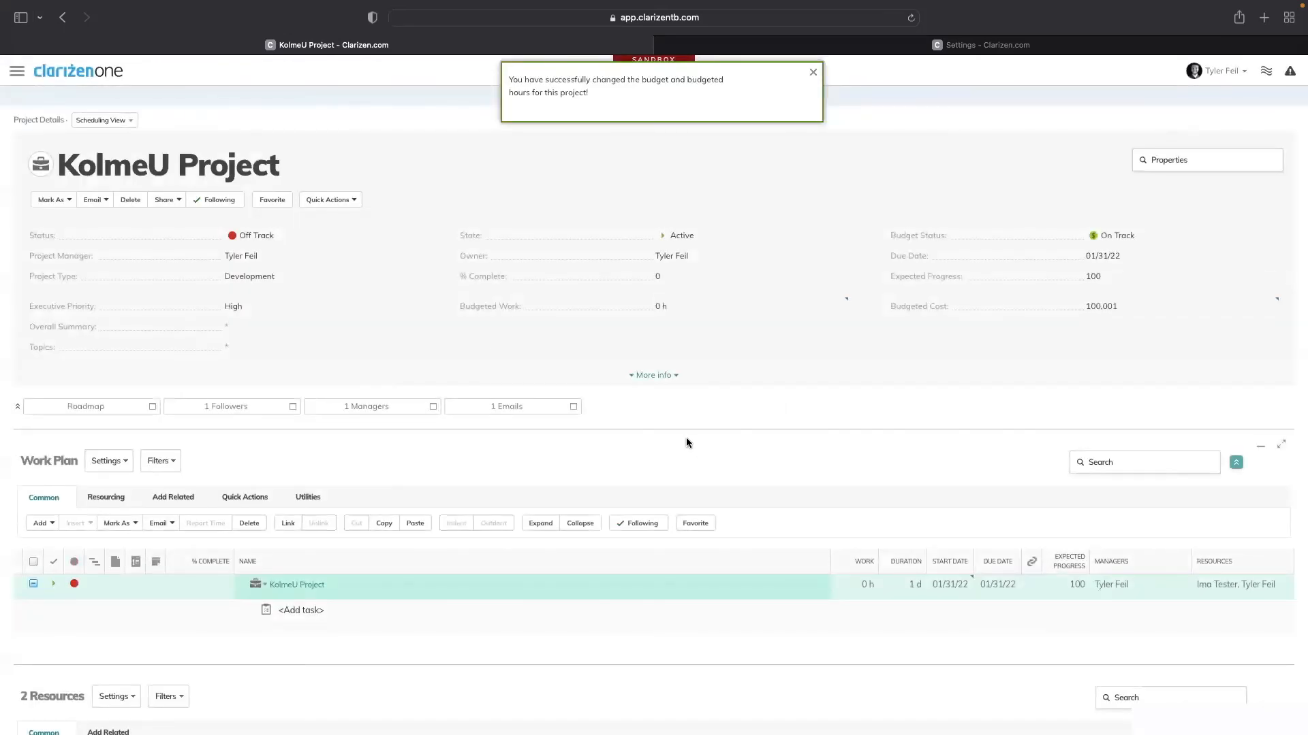
{"action": "left_click_drag", "start_coordinate": [47, 310], "coordinate": [222, 307]}
{"action": "left_click", "coordinate": [264, 314]}
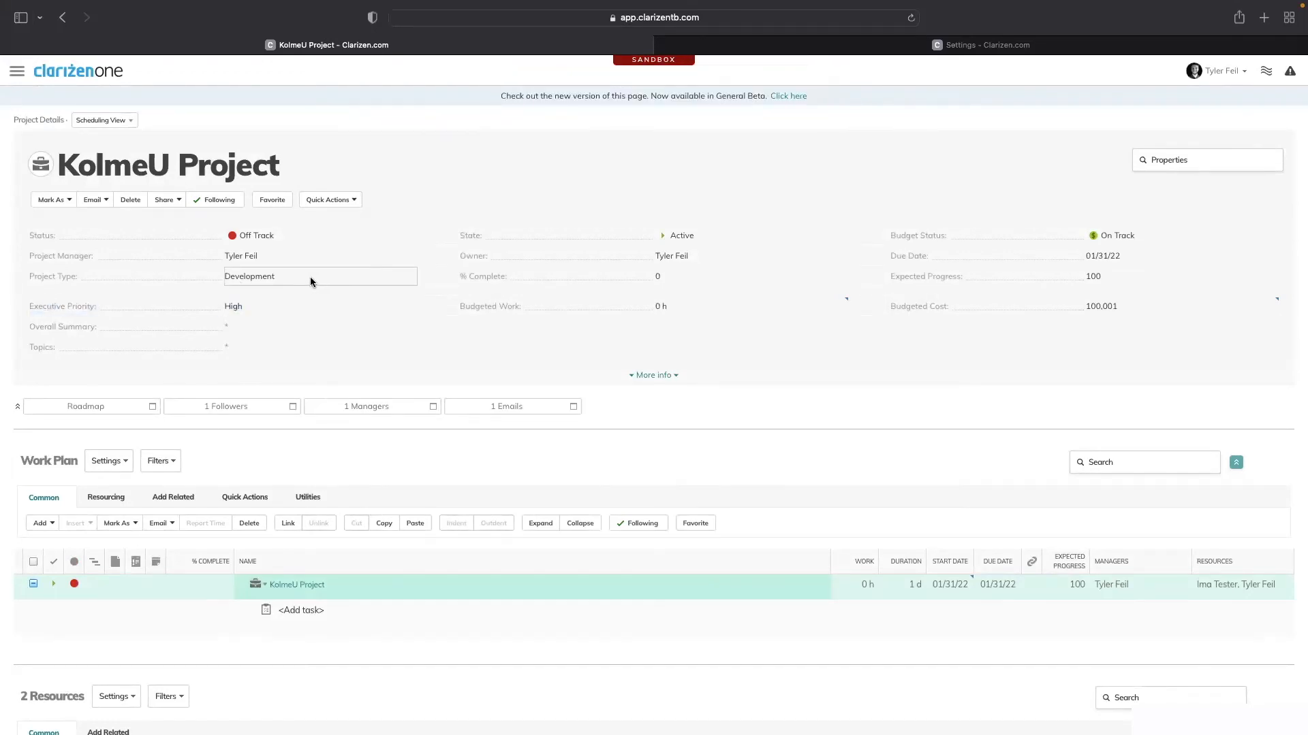
Start the IF() Test action on KolmeU Project and set the budgeted duration to 5 months.
{"action": "left_click", "coordinate": [349, 199]}
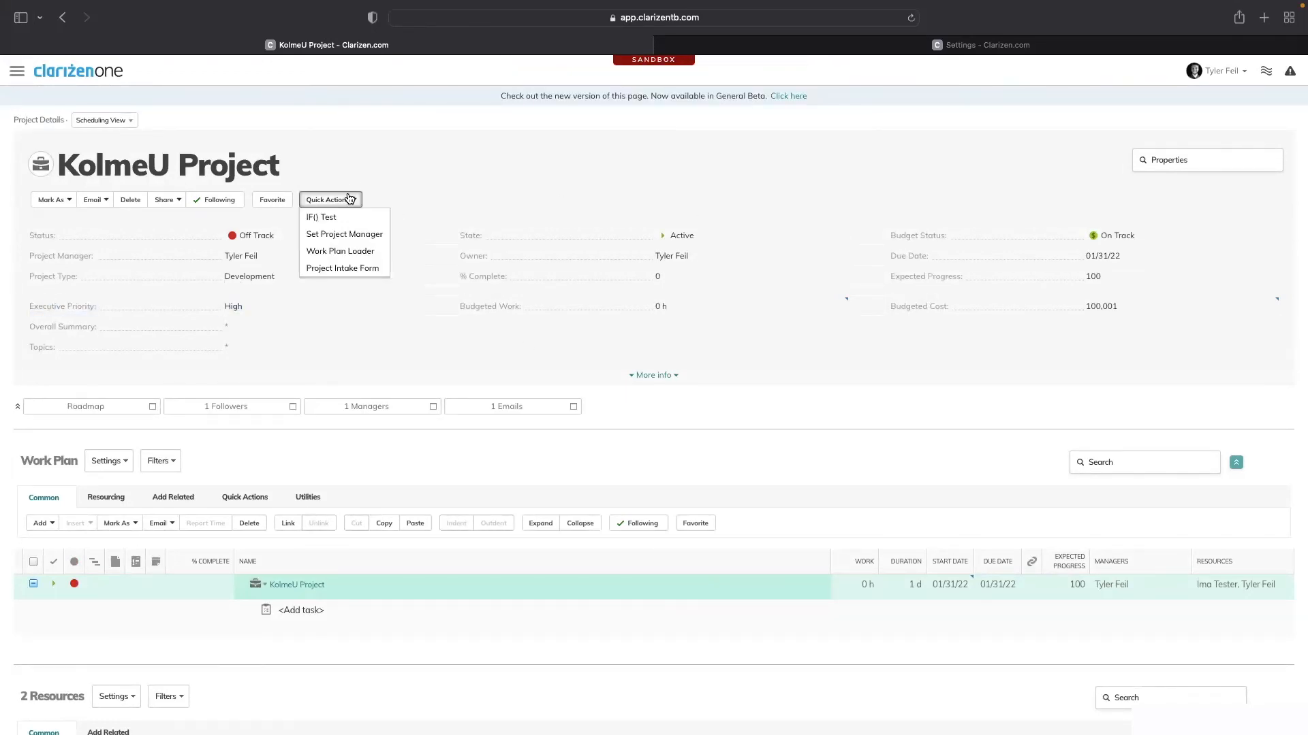
{"action": "left_click", "coordinate": [320, 216]}
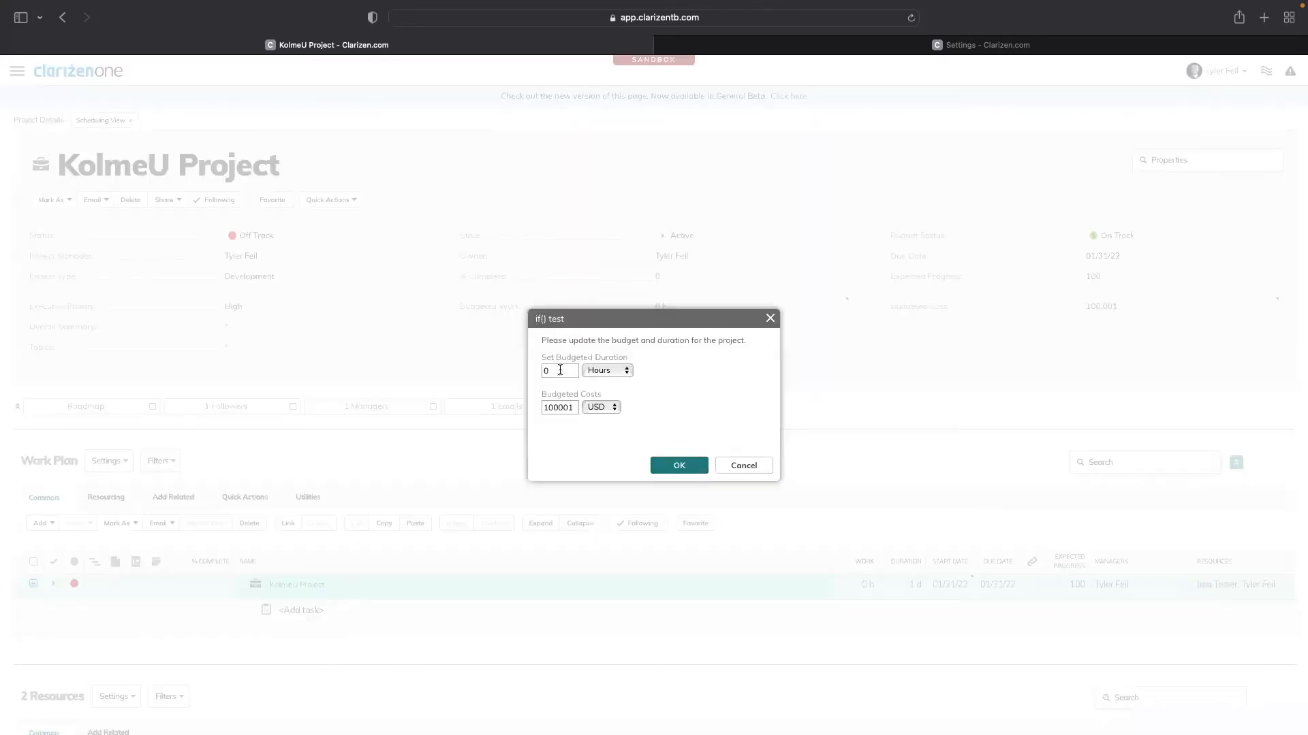
{"action": "left_click_drag", "start_coordinate": [560, 370], "coordinate": [506, 365]}
{"action": "type", "text": "5"}
{"action": "left_click", "coordinate": [618, 373]}
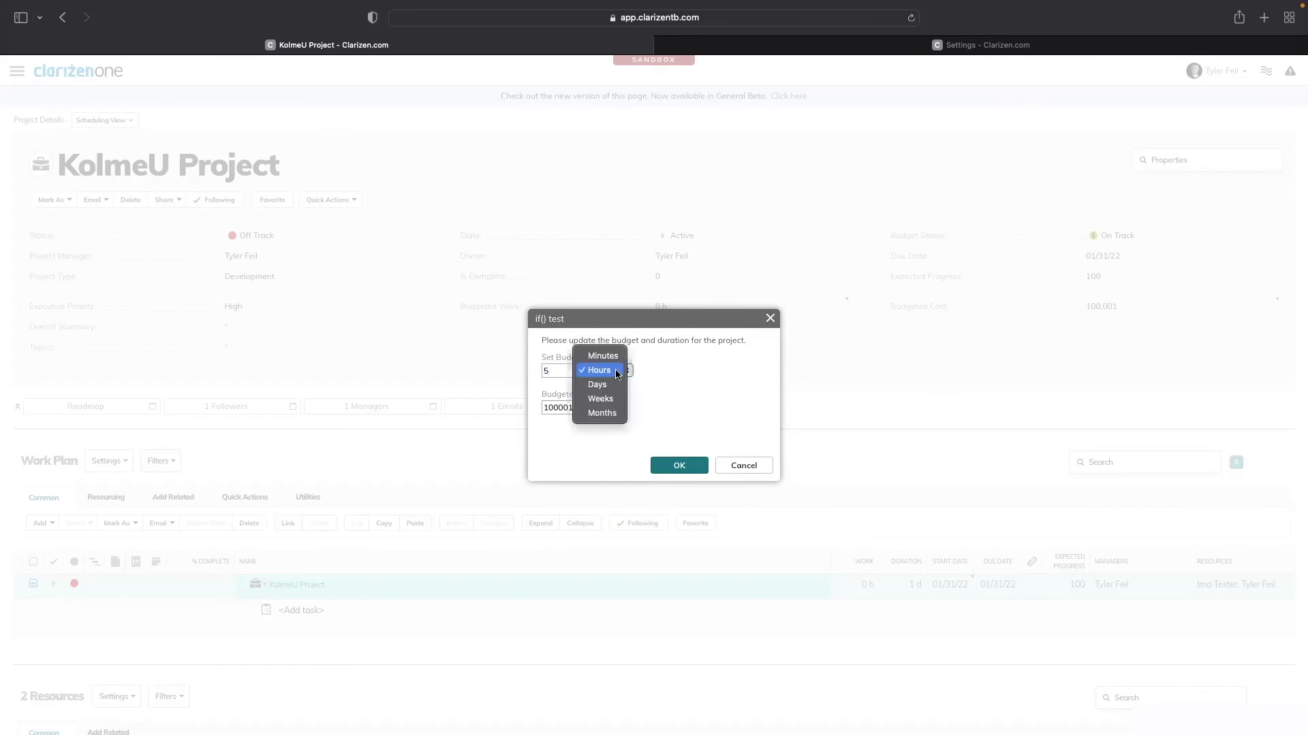
{"action": "left_click", "coordinate": [616, 414]}
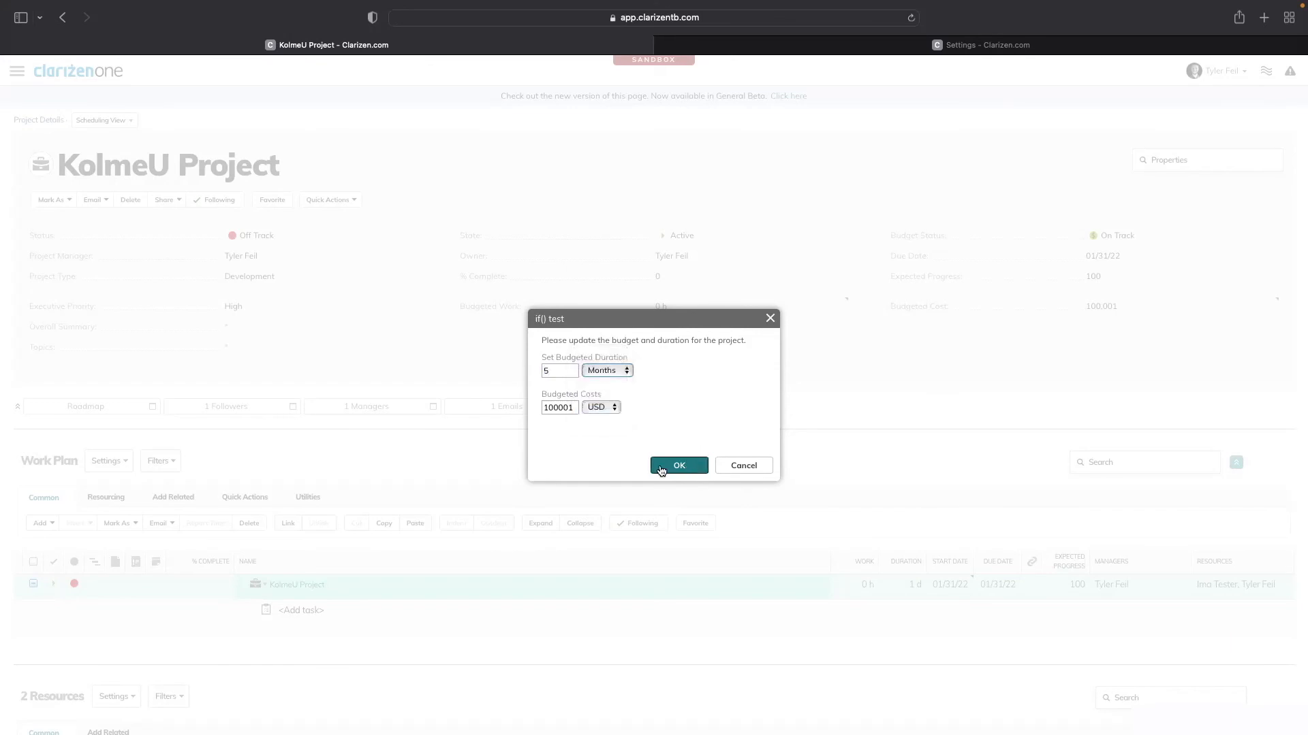
Check the budgeted hours condition in the Executive Priority formula, and submit the project's IF() Test values.
{"action": "left_click", "coordinate": [948, 43]}
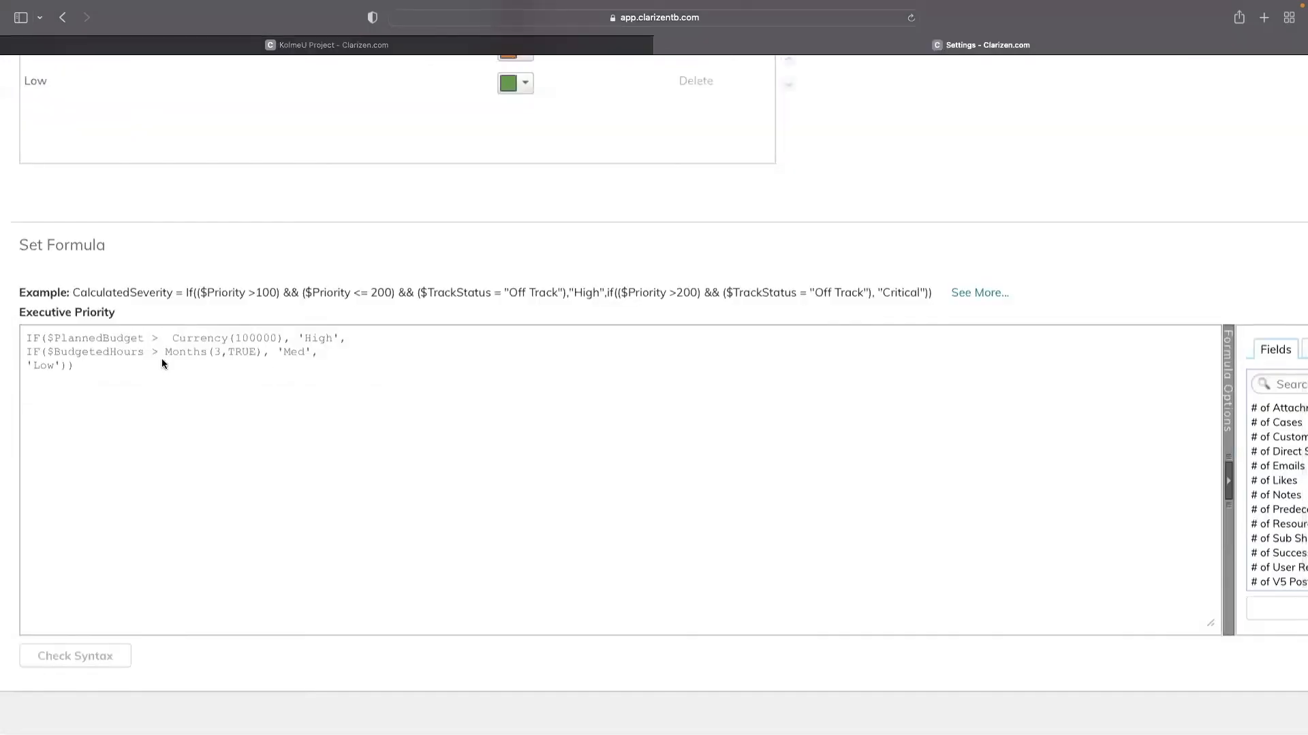
{"action": "left_click_drag", "start_coordinate": [144, 351], "coordinate": [220, 352]}
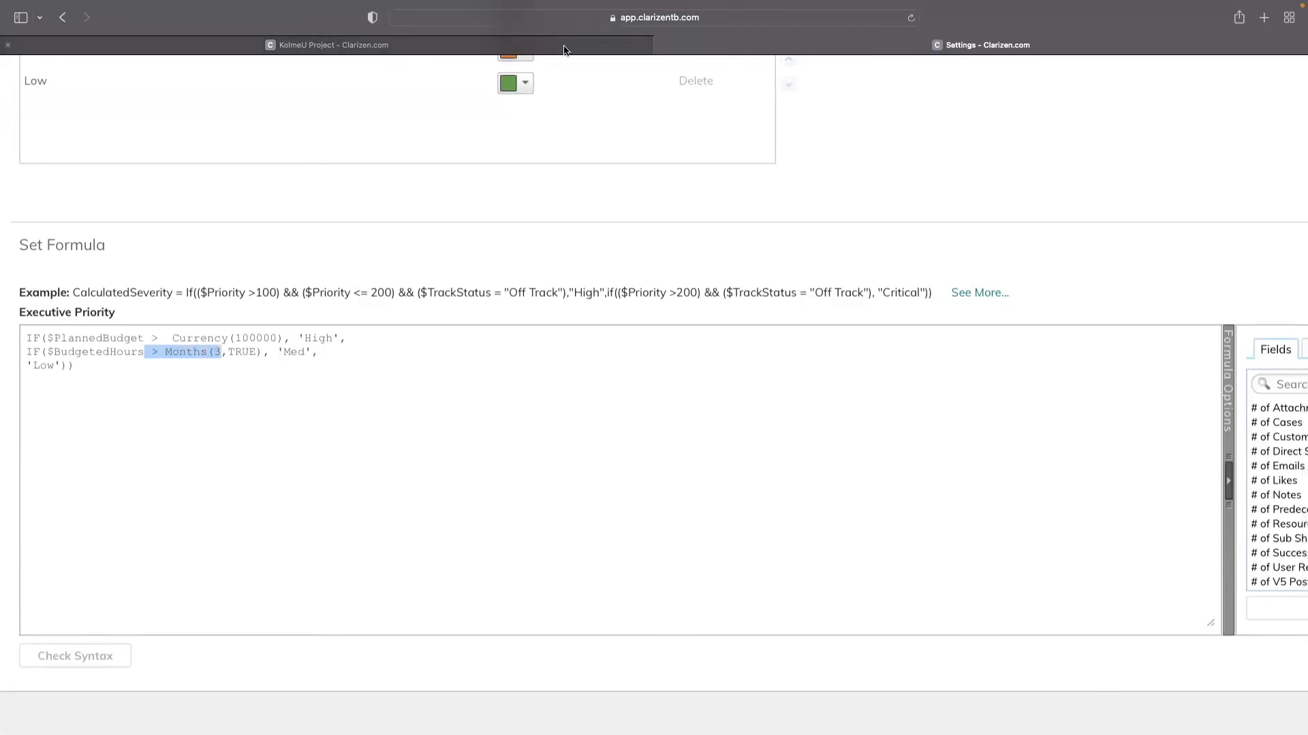
{"action": "left_click", "coordinate": [368, 45]}
{"action": "left_click", "coordinate": [672, 465]}
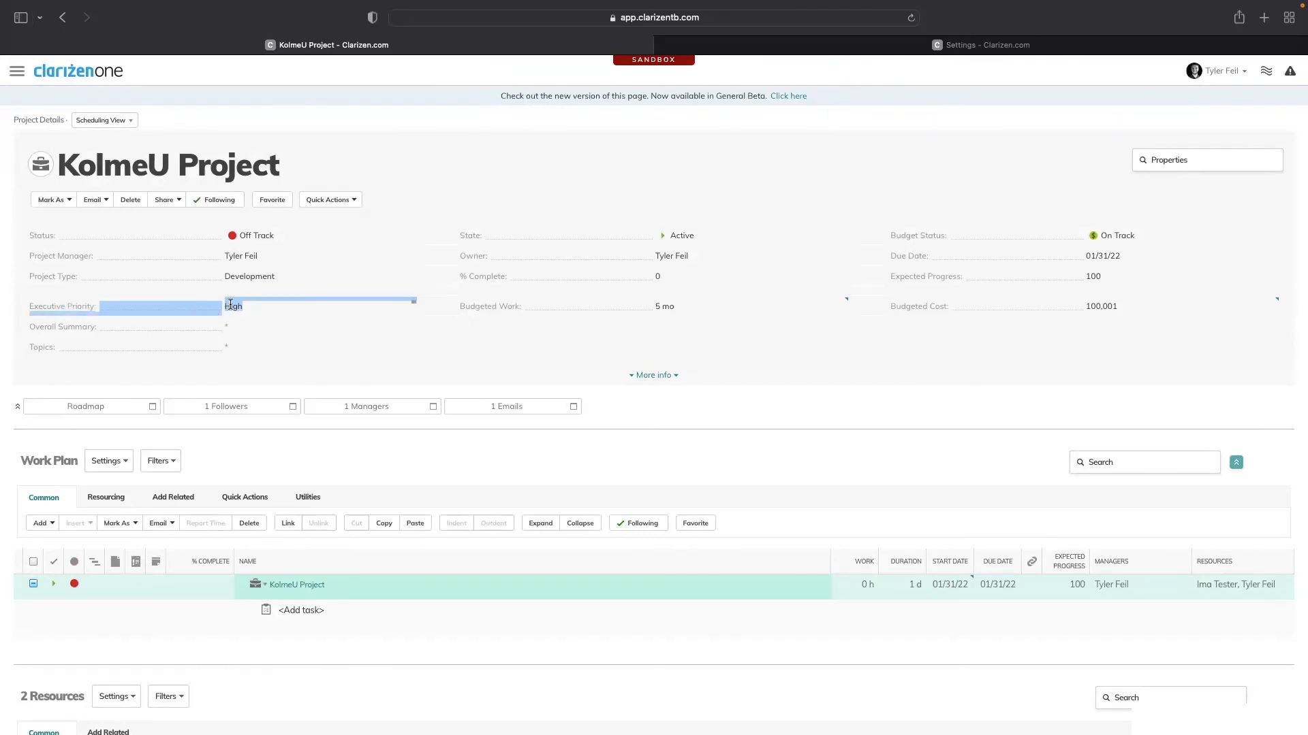
Review the planned budget condition and its 'High' result in the Executive Priority formula.
{"action": "left_click", "coordinate": [1035, 49]}
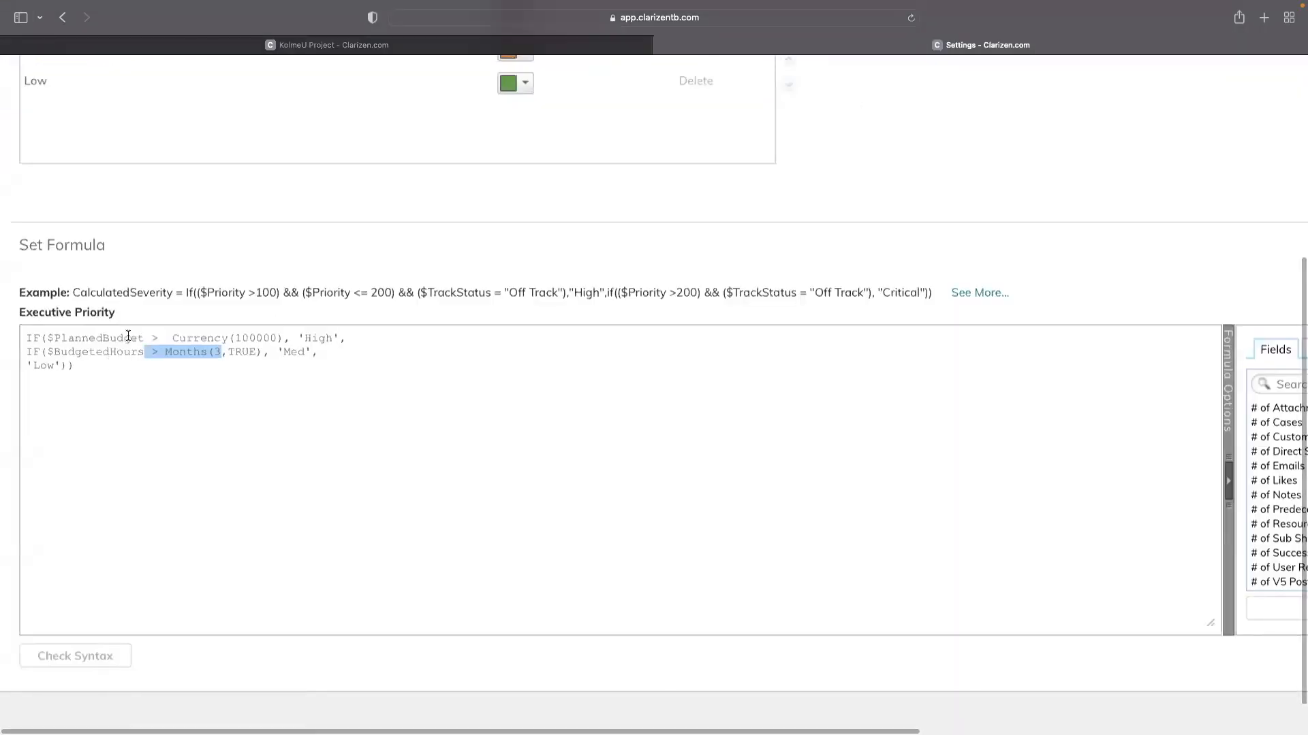
{"action": "left_click_drag", "start_coordinate": [54, 339], "coordinate": [283, 335]}
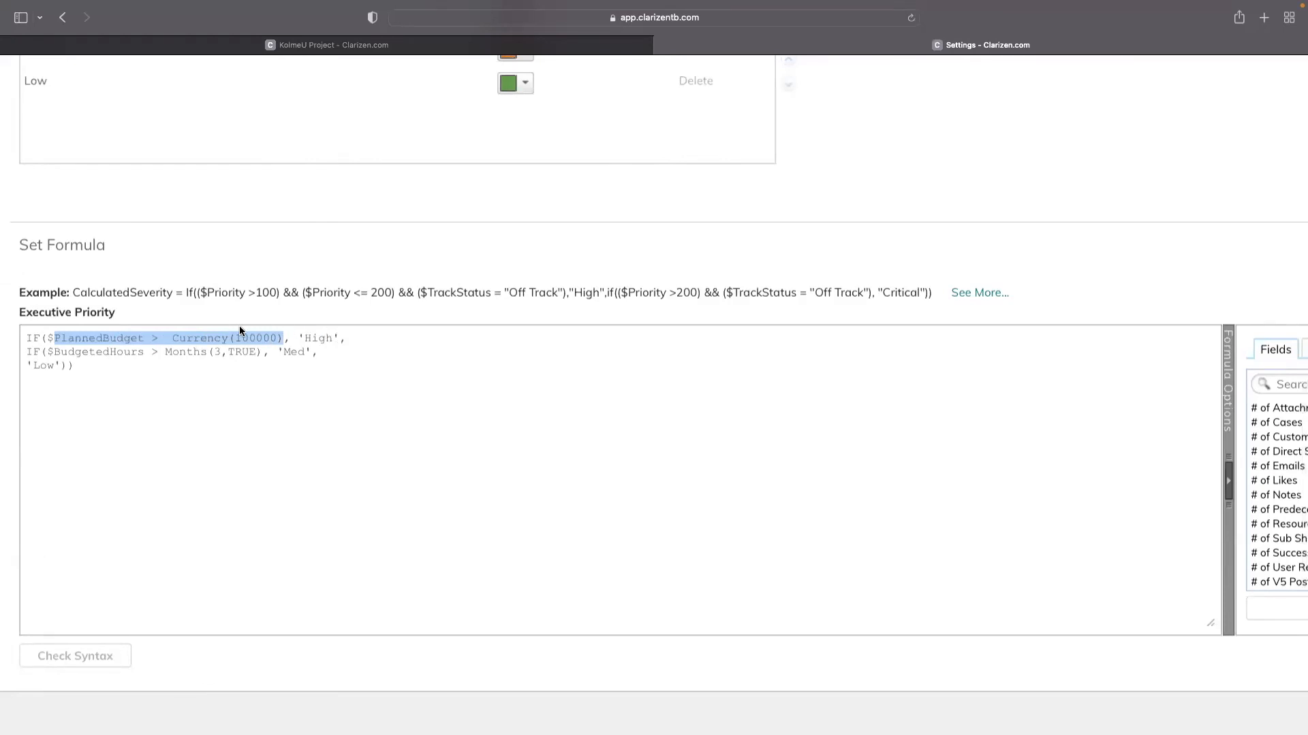
{"action": "left_click_drag", "start_coordinate": [348, 339], "coordinate": [48, 338]}
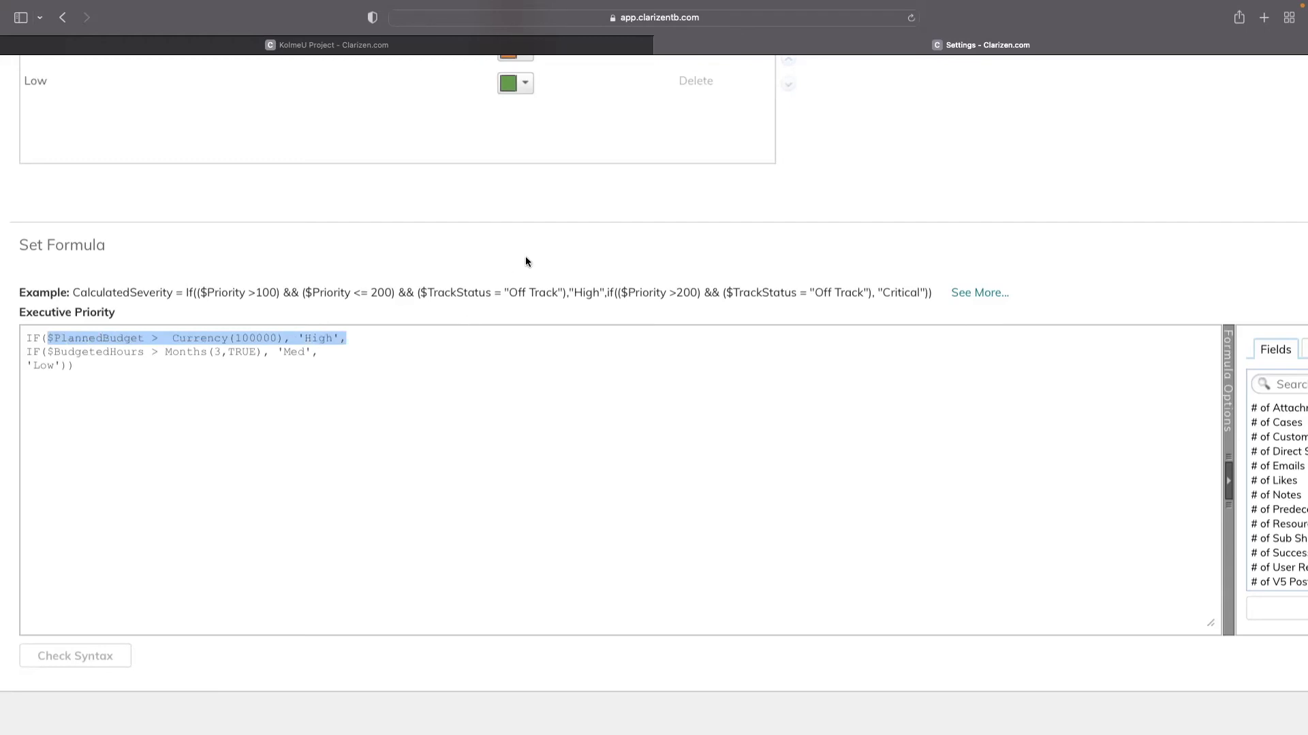
Restore KolmeU Project's Budgeted Cost to its default and check the Executive Priority.
{"action": "left_click", "coordinate": [363, 46]}
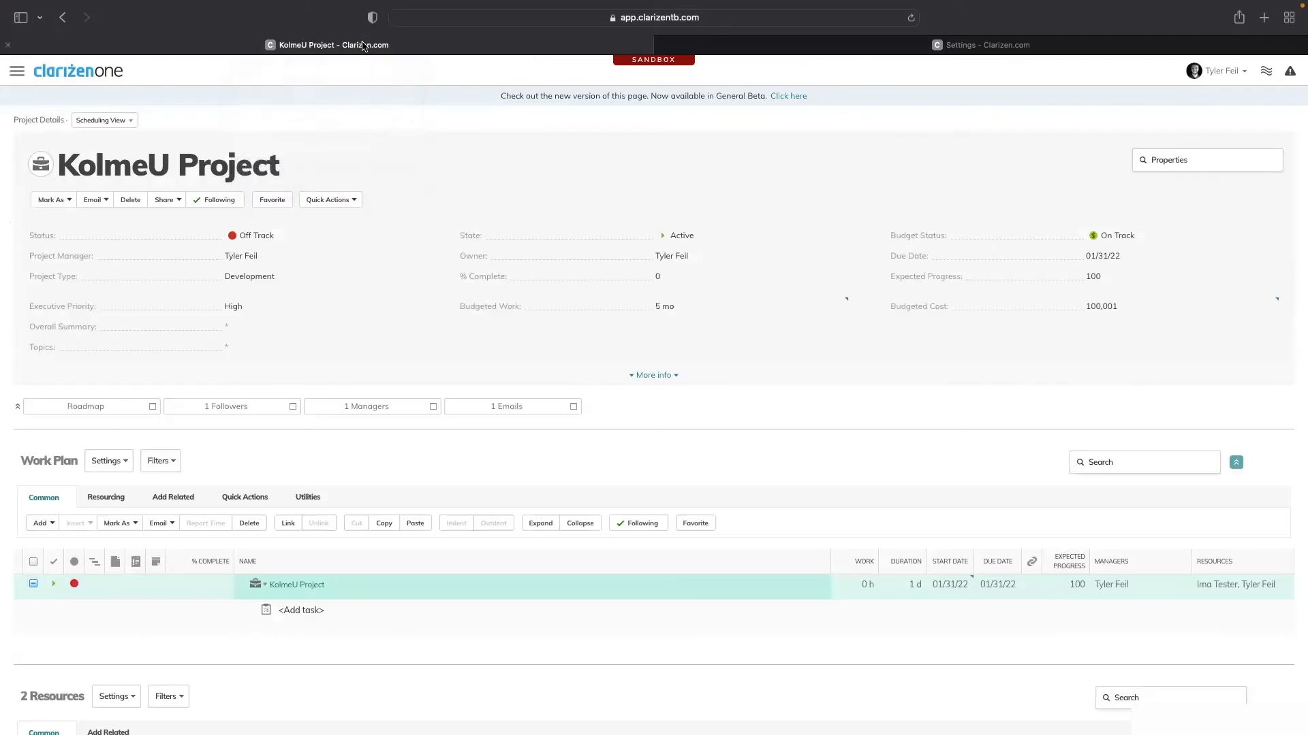
{"action": "left_click", "coordinate": [1101, 306]}
{"action": "left_click", "coordinate": [1143, 308]}
{"action": "left_click", "coordinate": [1098, 326]}
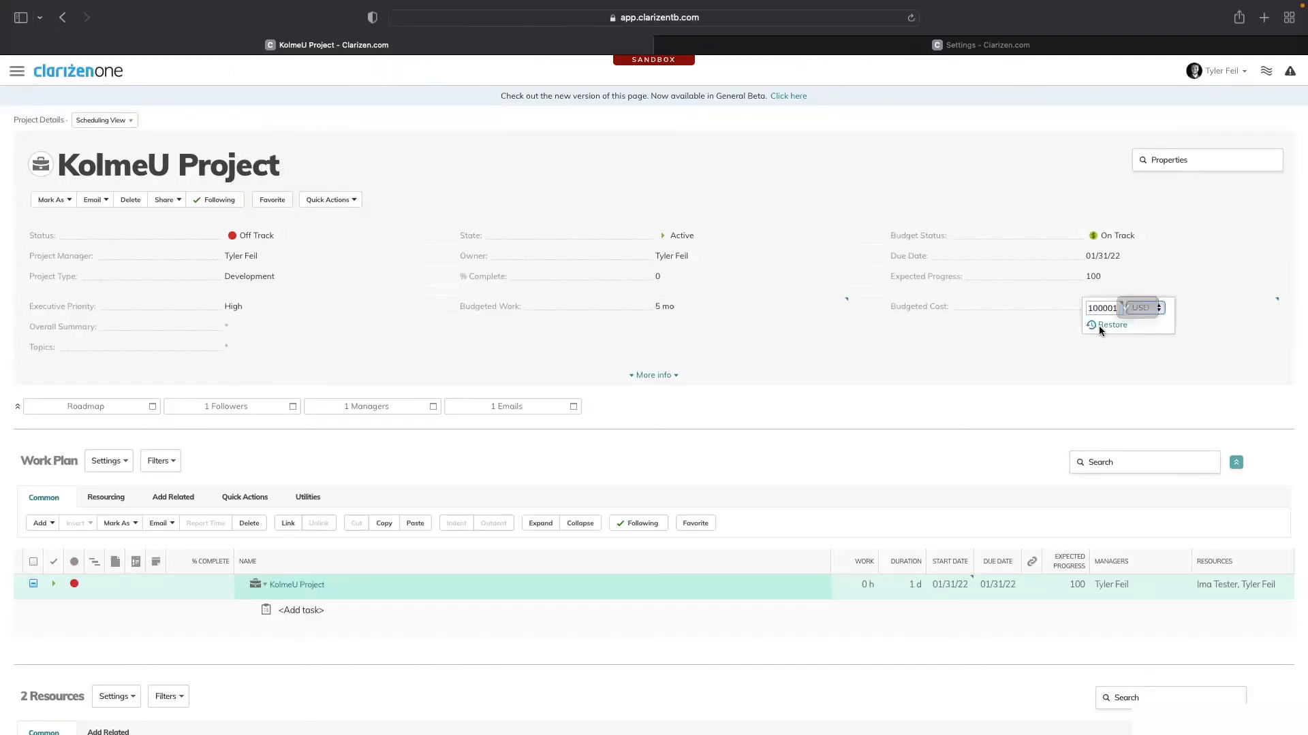
{"action": "left_click", "coordinate": [1110, 327]}
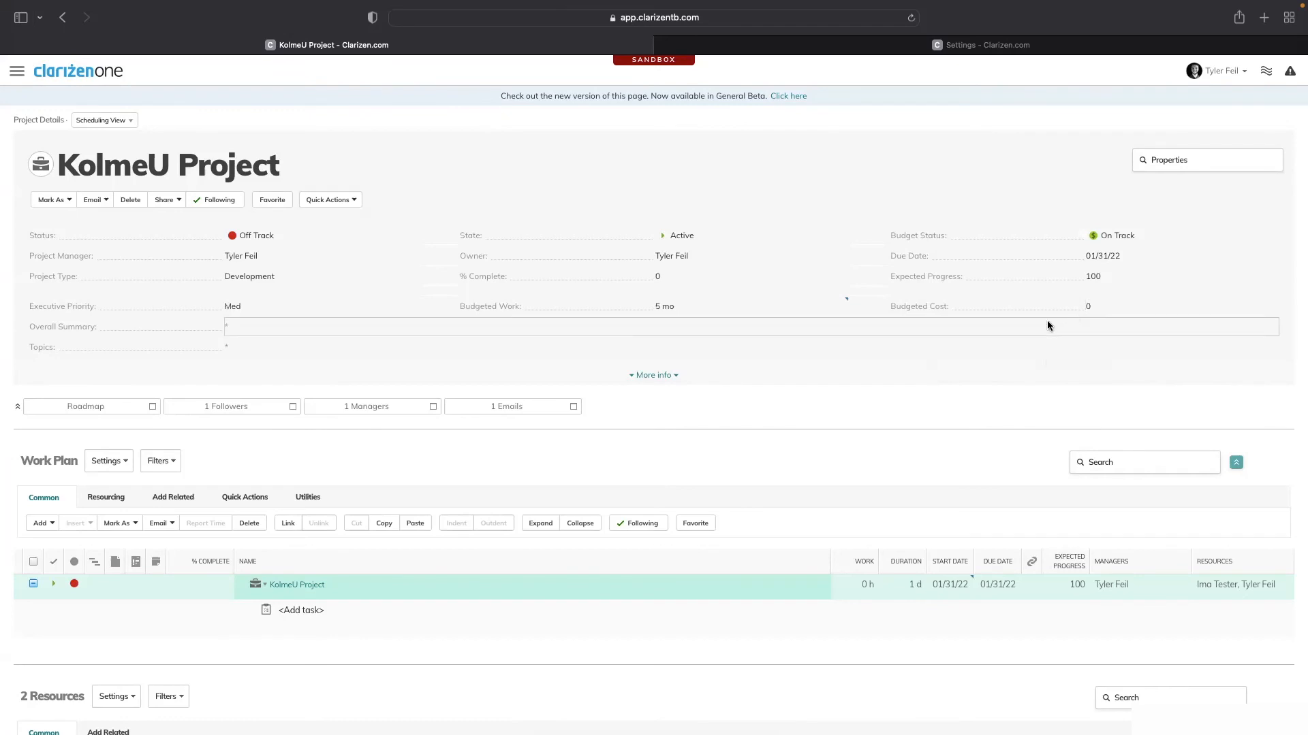
{"action": "left_click_drag", "start_coordinate": [30, 306], "coordinate": [214, 304]}
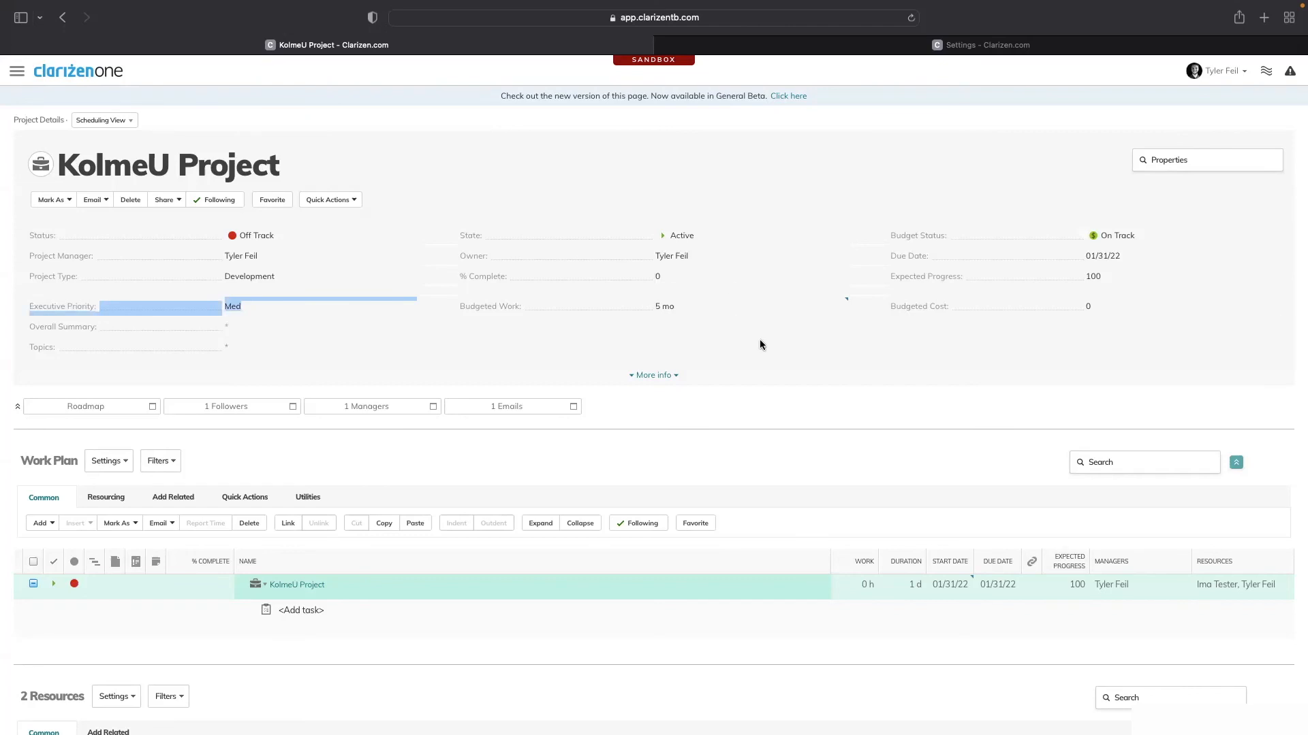
{"action": "left_click", "coordinate": [836, 339]}
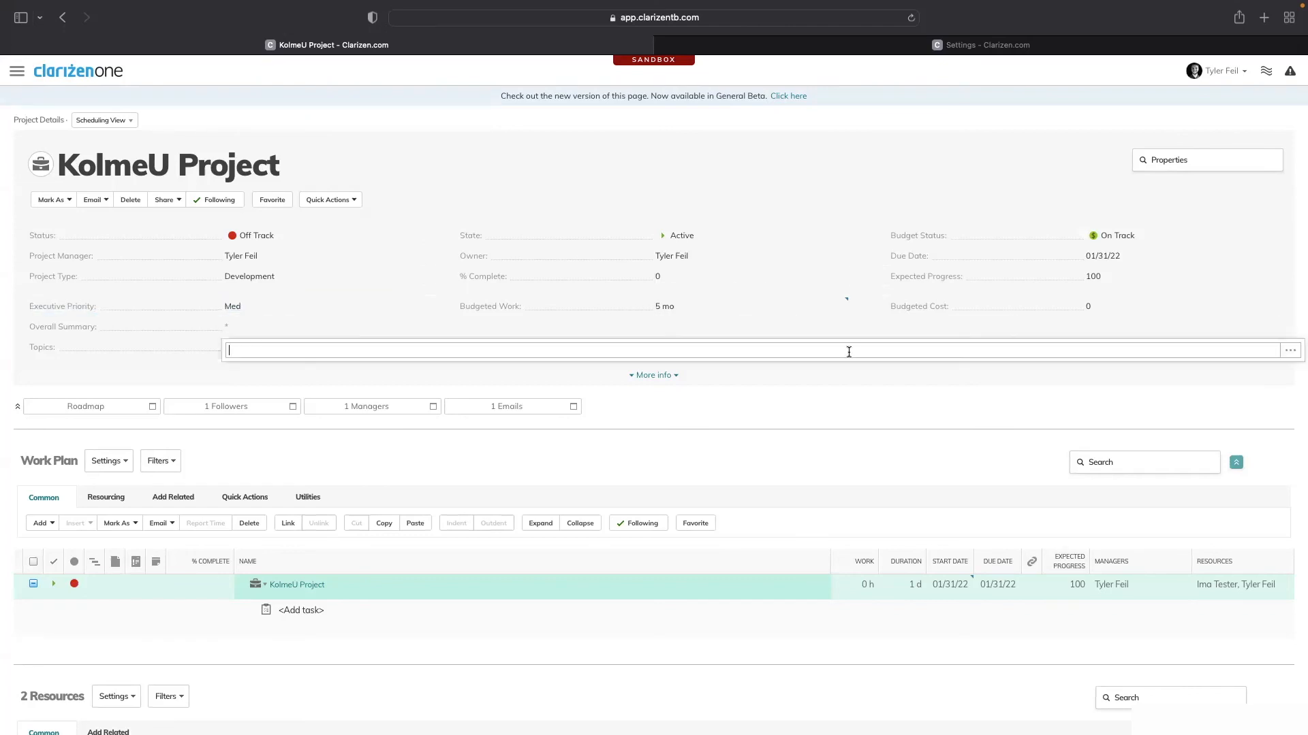